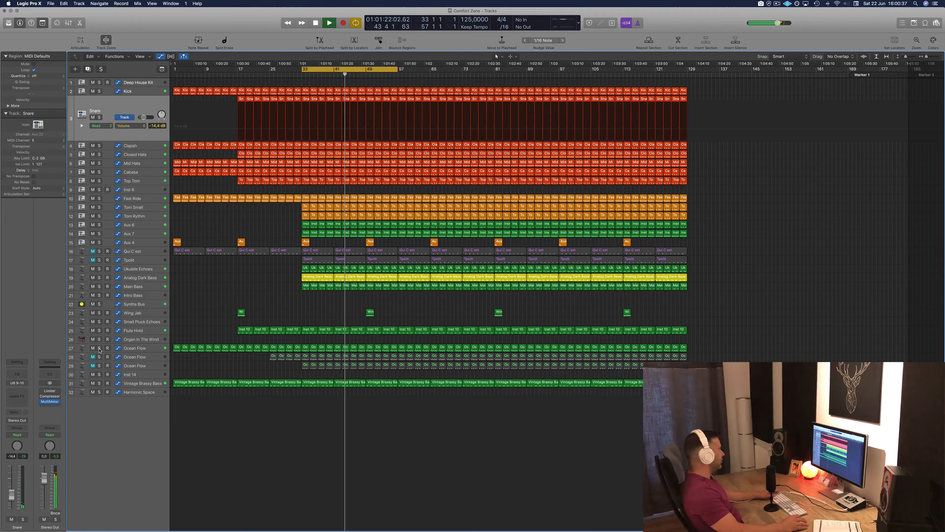
# Solo the first Ocean Flow track and open its Channel EQ for inspection
pyautogui.click(99, 348)
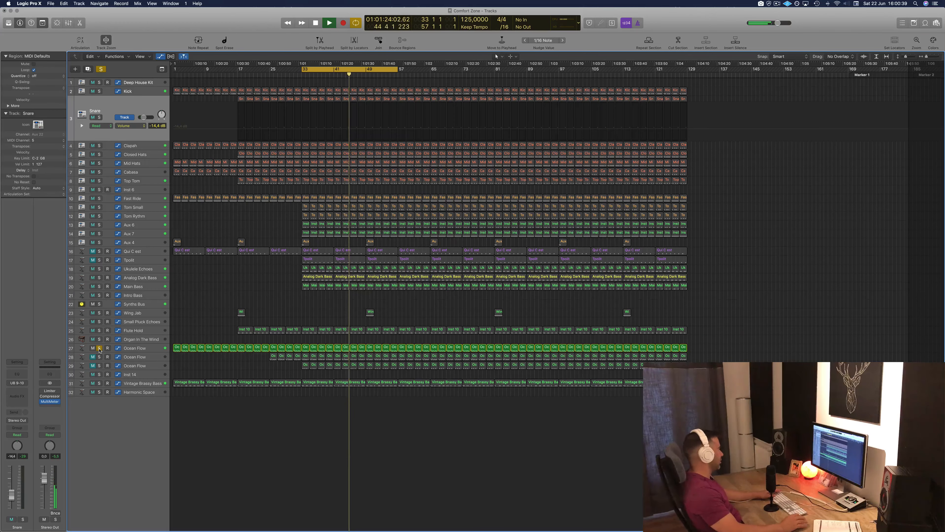
pyautogui.click(151, 349)
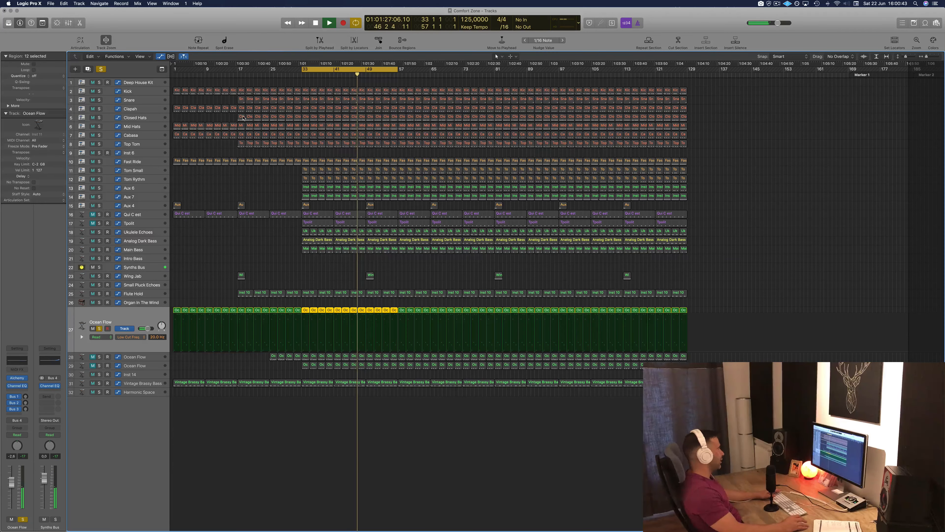
pyautogui.moveTo(316, 20); pyautogui.dragTo(566, 38)
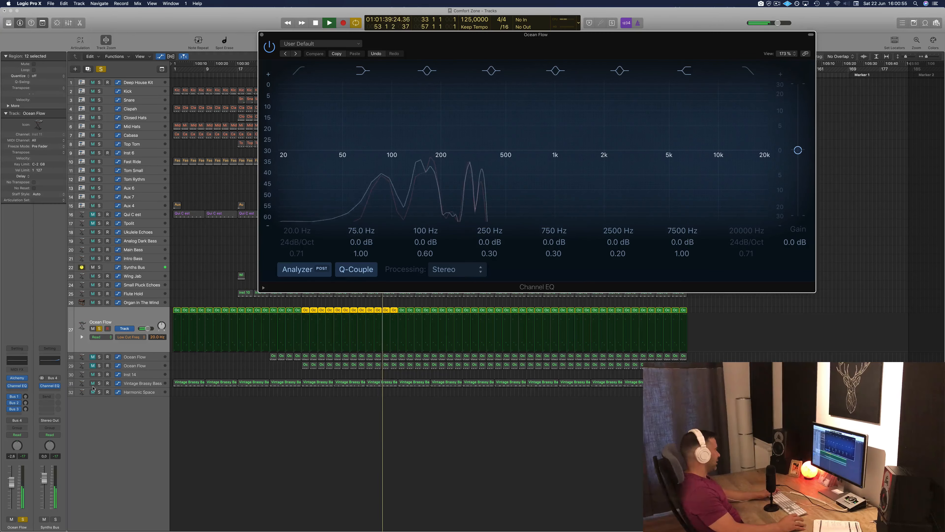
# Solo the Vintage Brassy Bass track, inspect its Channel EQ curve, and close both EQ windows
pyautogui.click(143, 384)
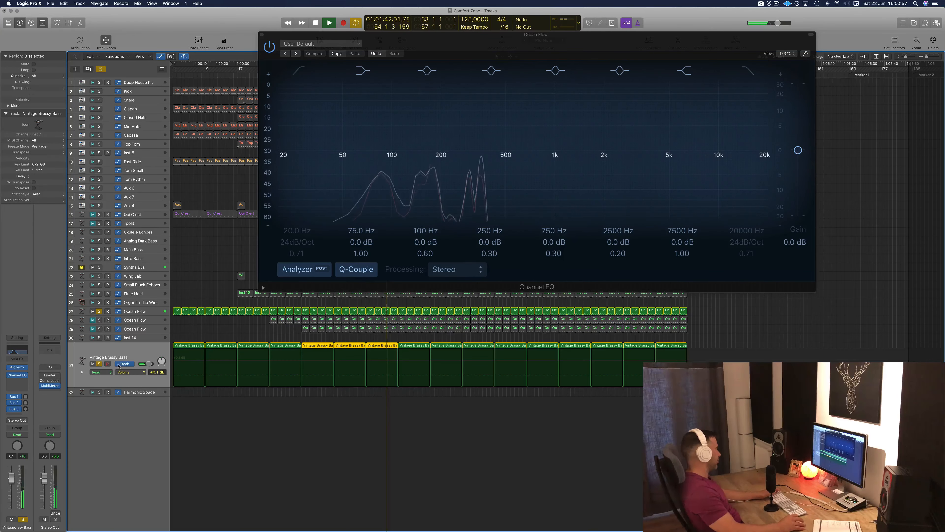
pyautogui.click(15, 350)
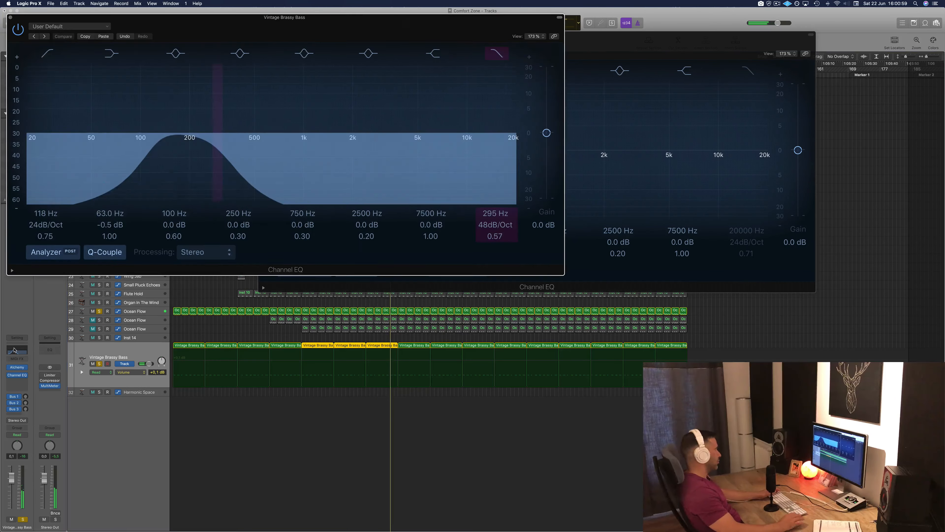
pyautogui.moveTo(303, 31); pyautogui.dragTo(564, 72)
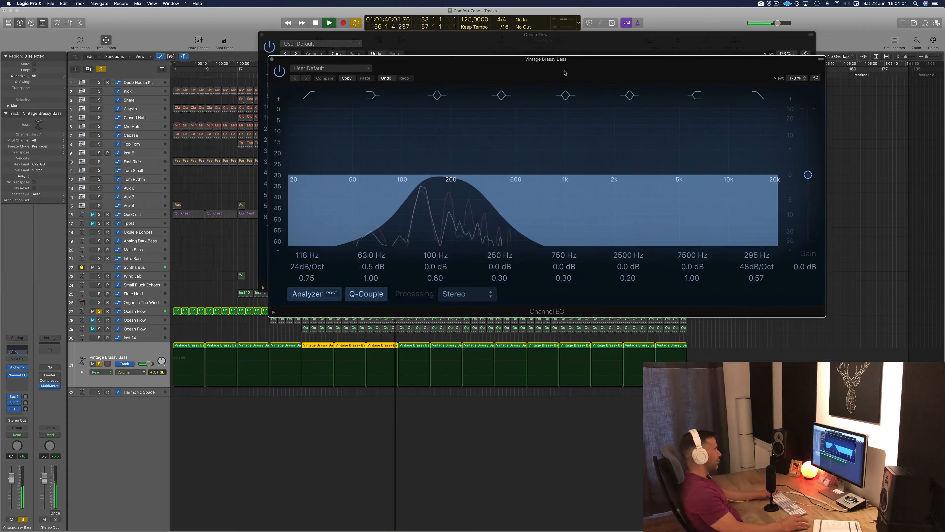
pyautogui.click(272, 59)
pyautogui.click(262, 35)
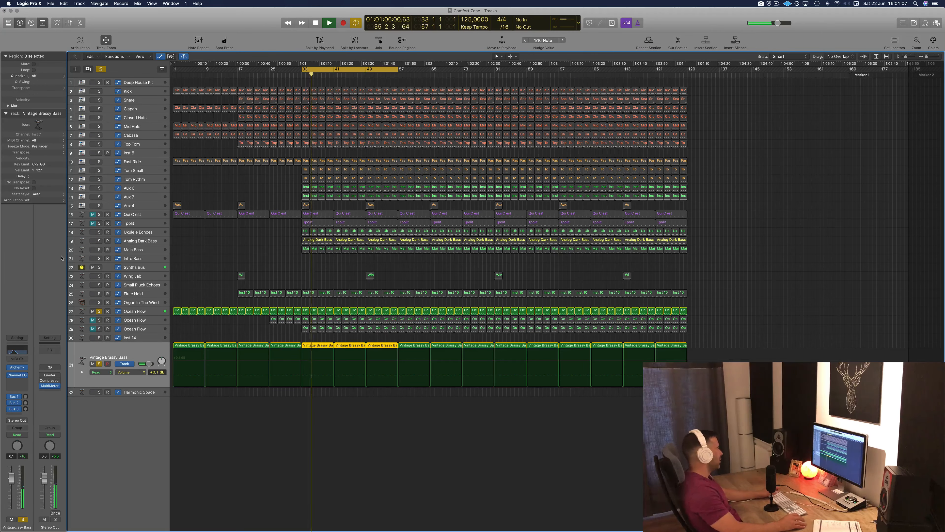
# Solo the Flute Hold track and inspect its Channel EQ curve
pyautogui.click(99, 296)
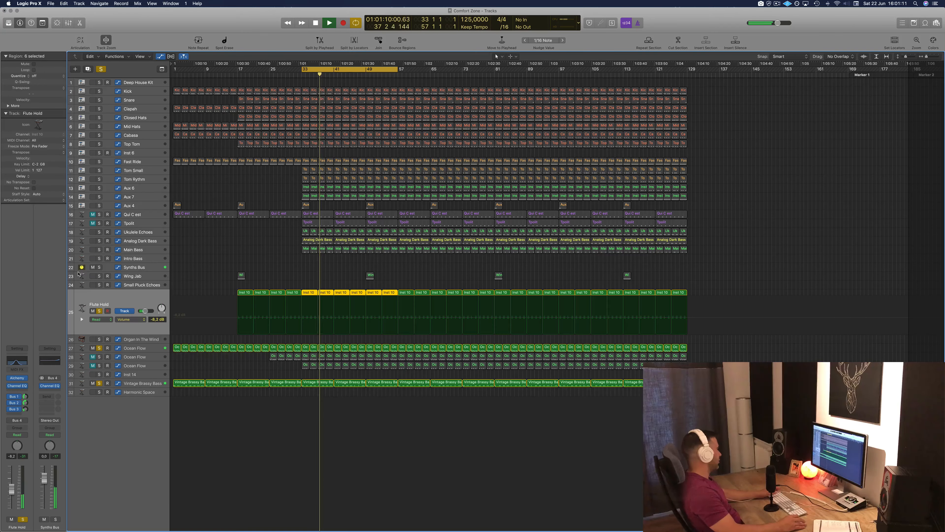
pyautogui.click(15, 363)
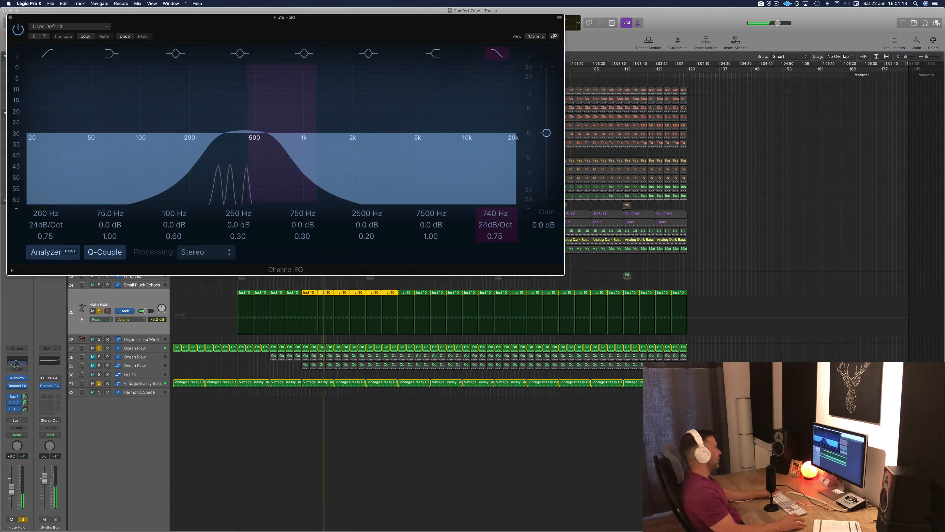
pyautogui.moveTo(463, 49); pyautogui.dragTo(637, 70)
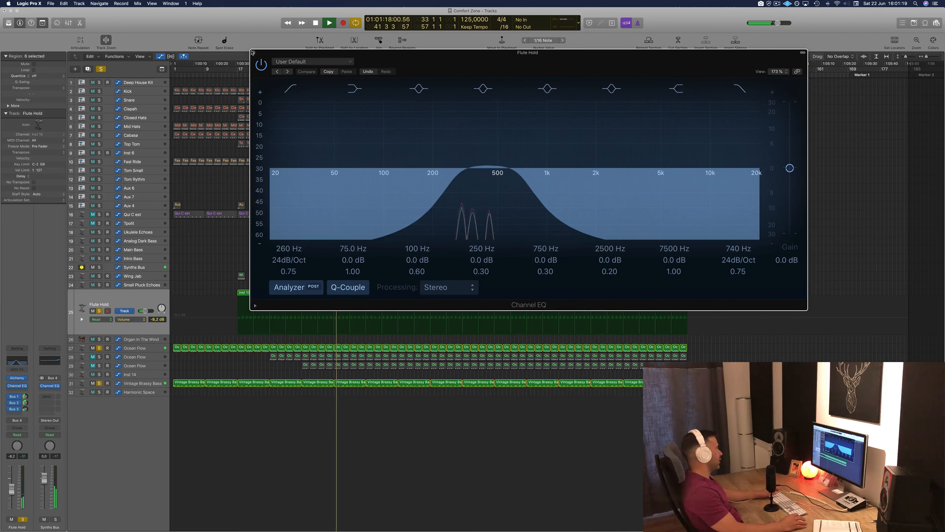
pyautogui.click(253, 52)
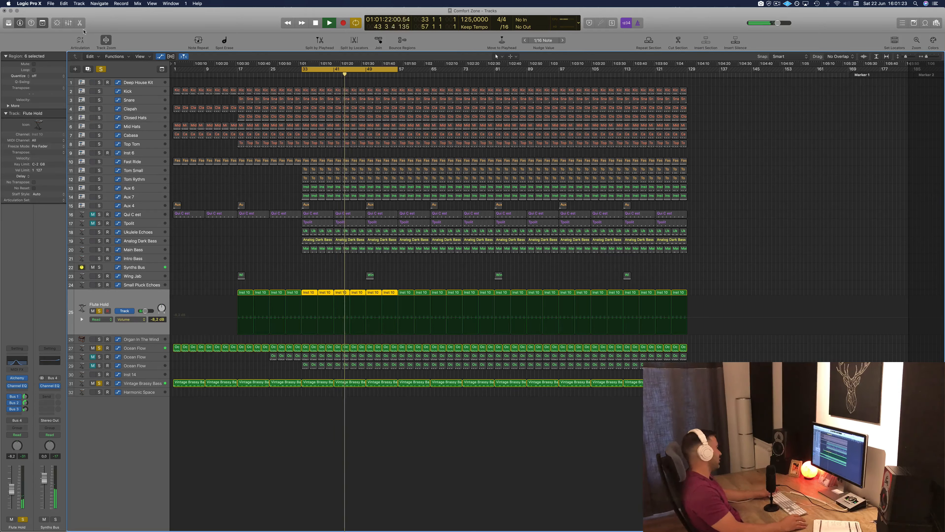
# Replace the current solos with Main Bass, Analog Dark Bass and Kick, and listen to them together
pyautogui.click(101, 69)
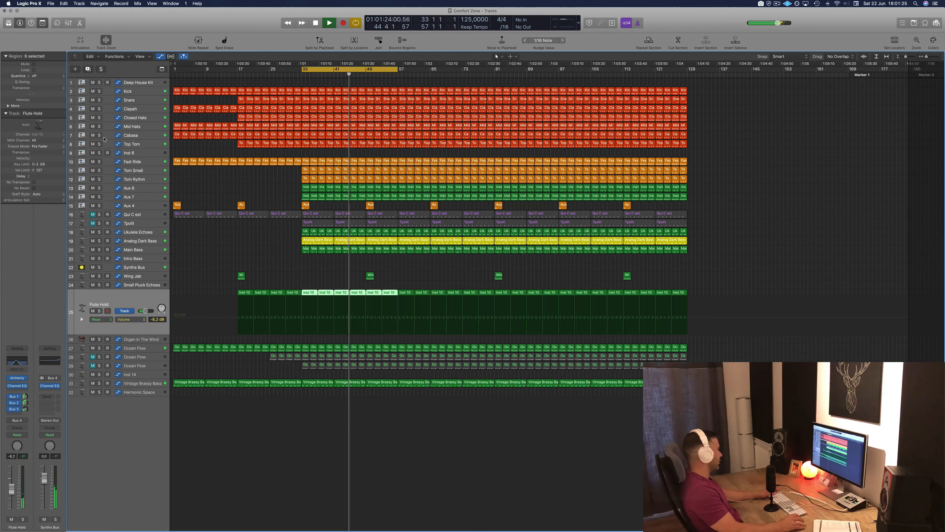
pyautogui.click(256, 244)
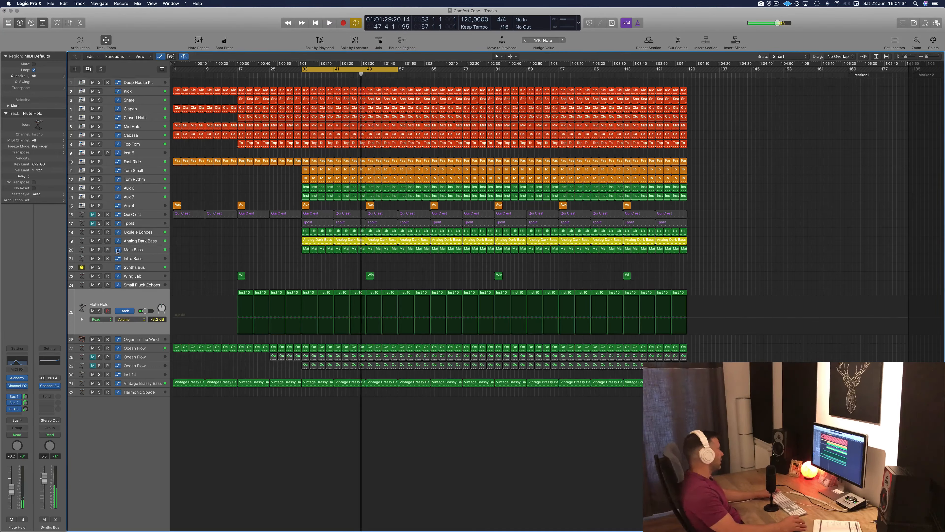
pyautogui.click(99, 250)
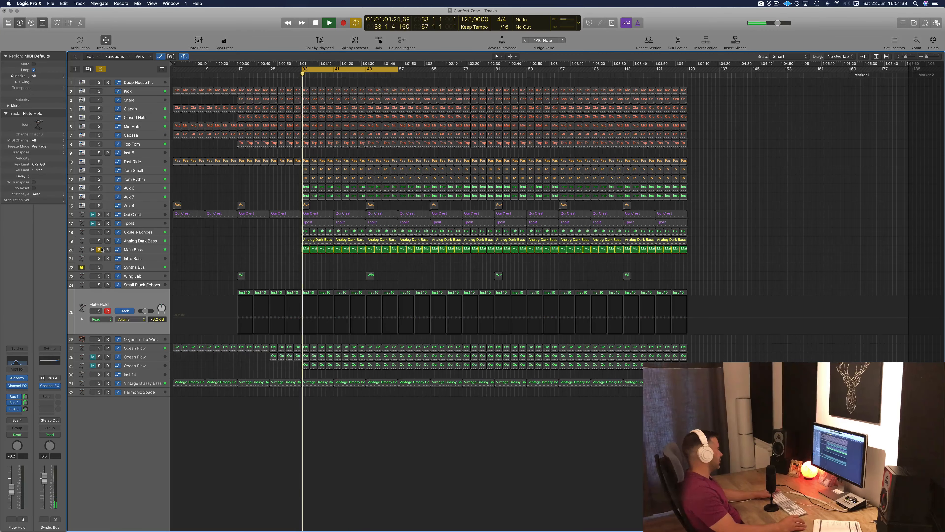
pyautogui.click(99, 241)
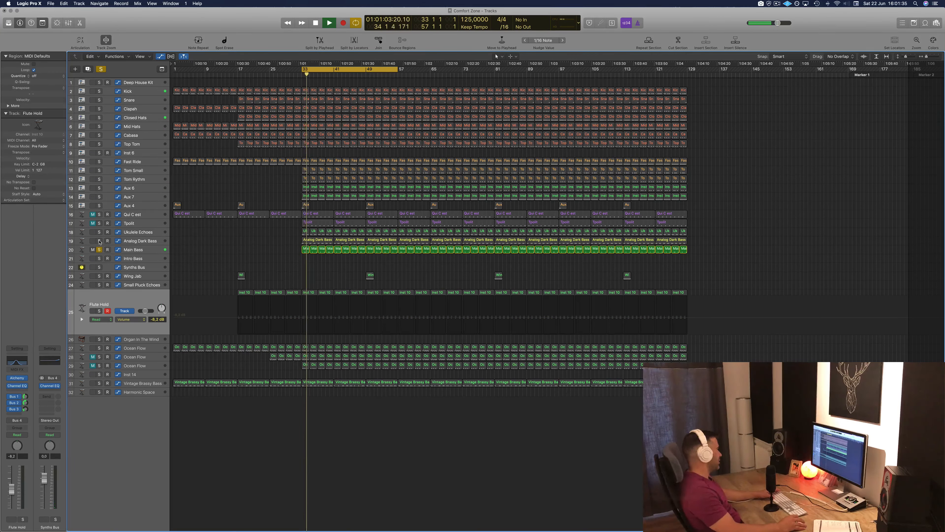
pyautogui.press('space')
pyautogui.press('space')
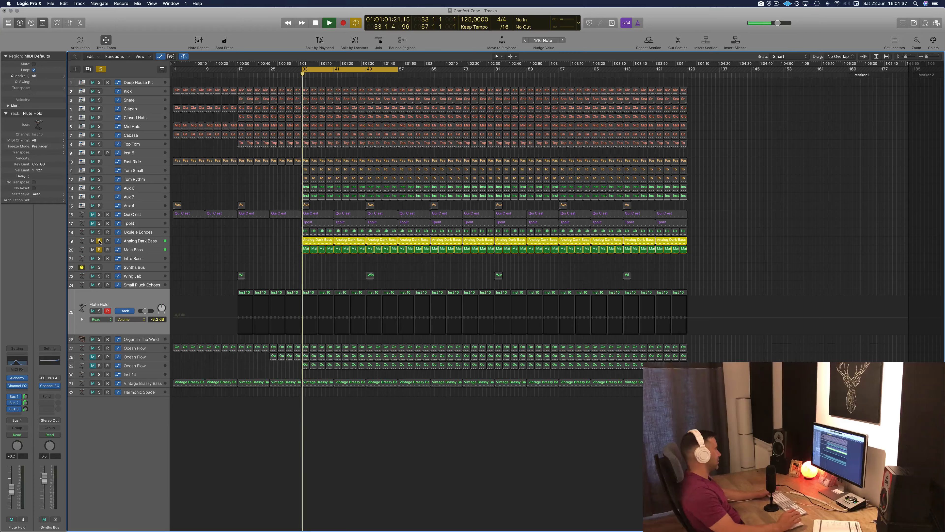
pyautogui.click(147, 92)
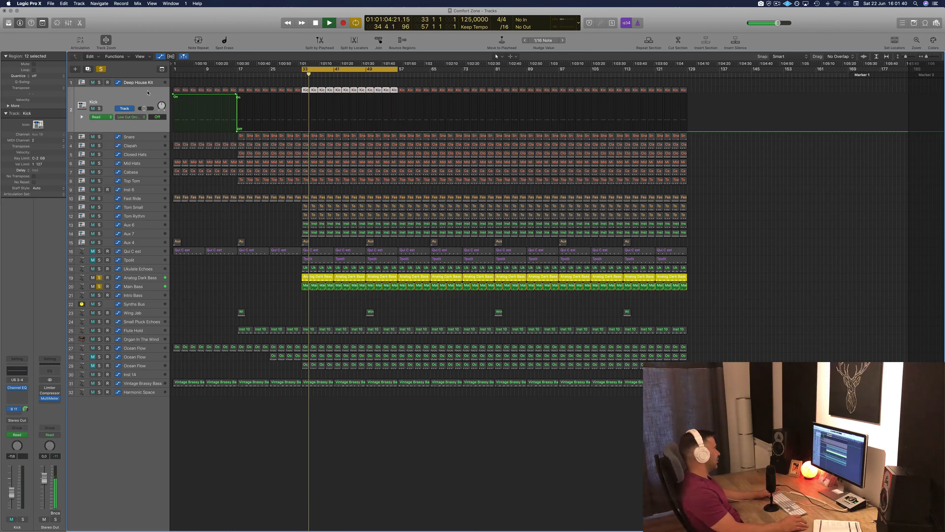
pyautogui.click(99, 108)
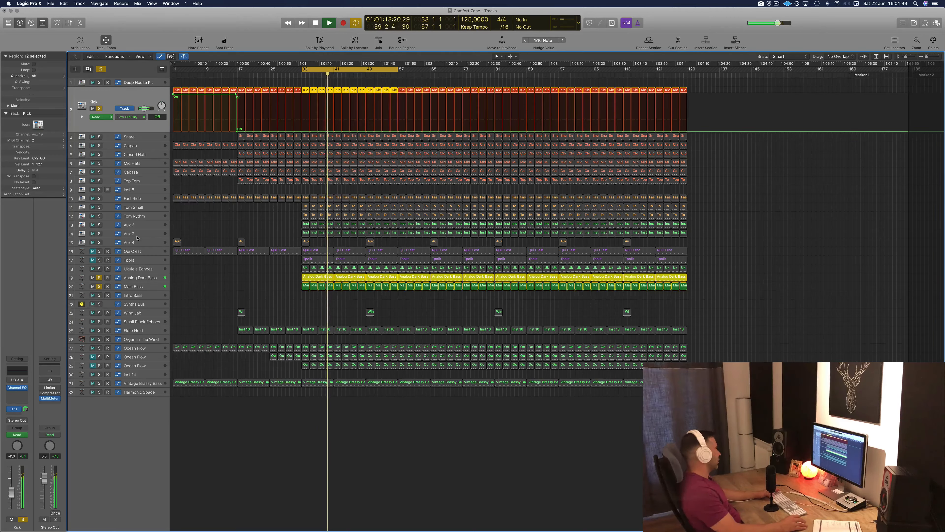
pyautogui.press('space')
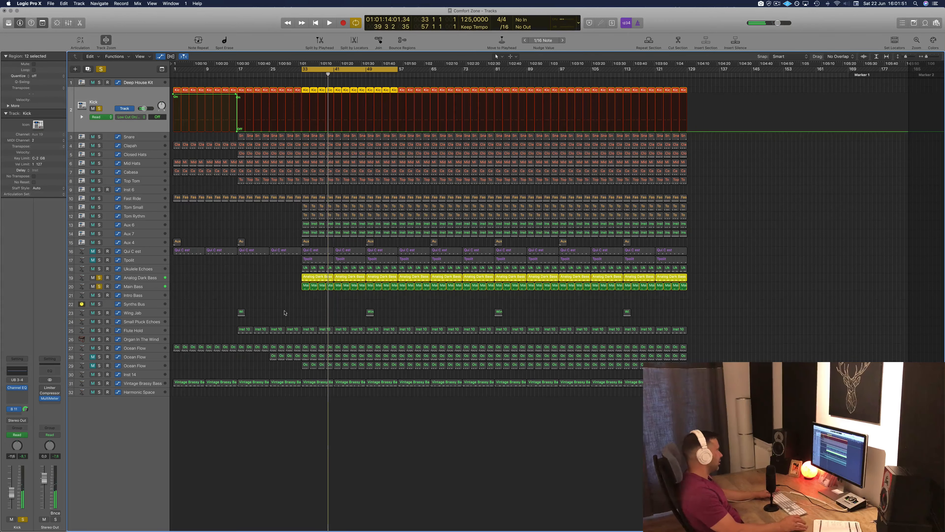
# Clear all solos and play the loop while progressively soloing Kick, Snare, Clapah, Closed Hats and Mid Hats
pyautogui.press('ctrl+alt+super+s')
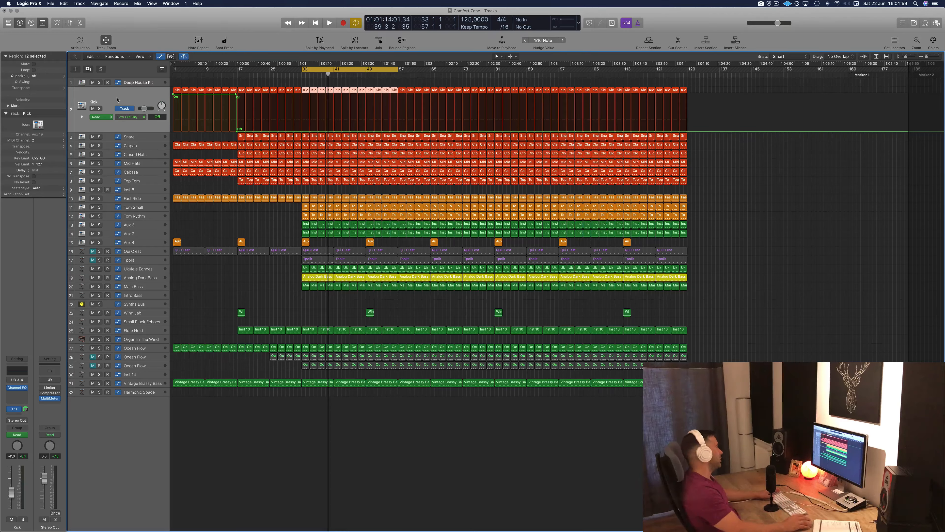
pyautogui.click(100, 108)
pyautogui.press('space')
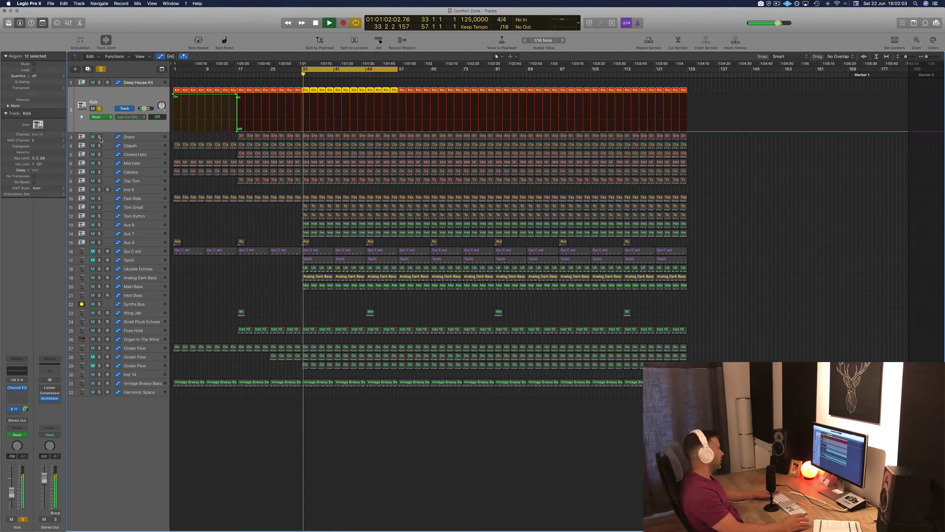
pyautogui.click(99, 137)
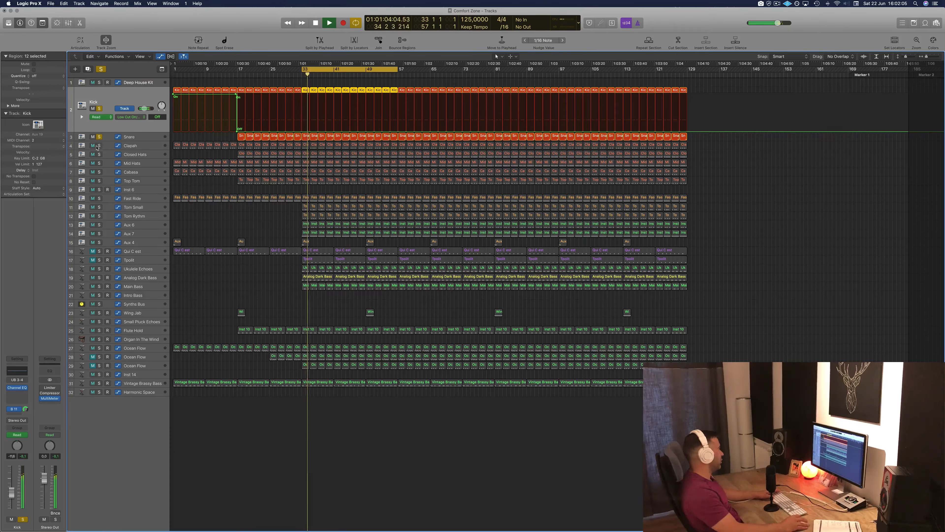
pyautogui.click(99, 145)
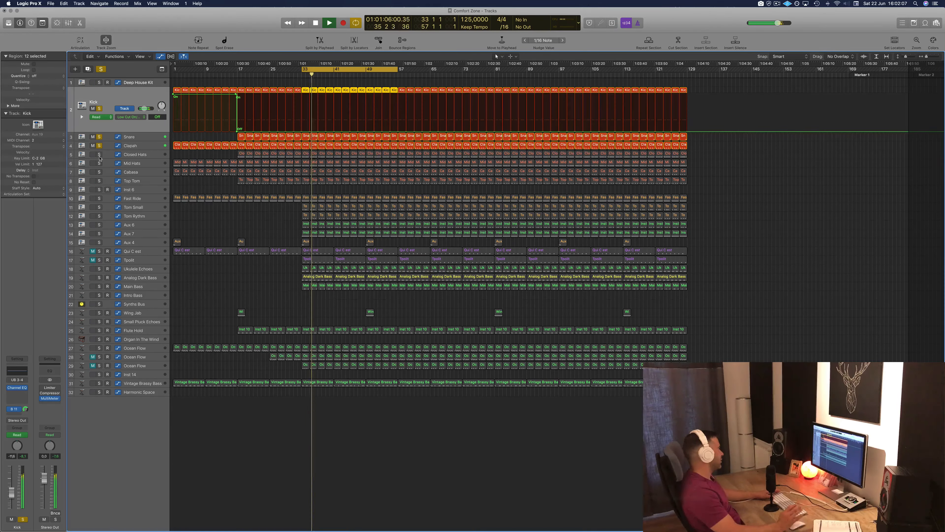
pyautogui.click(100, 154)
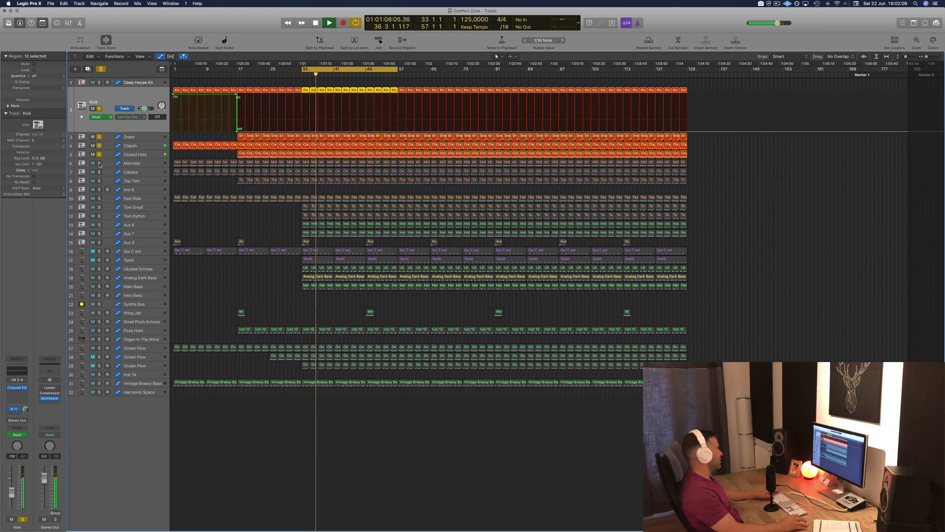
pyautogui.click(100, 163)
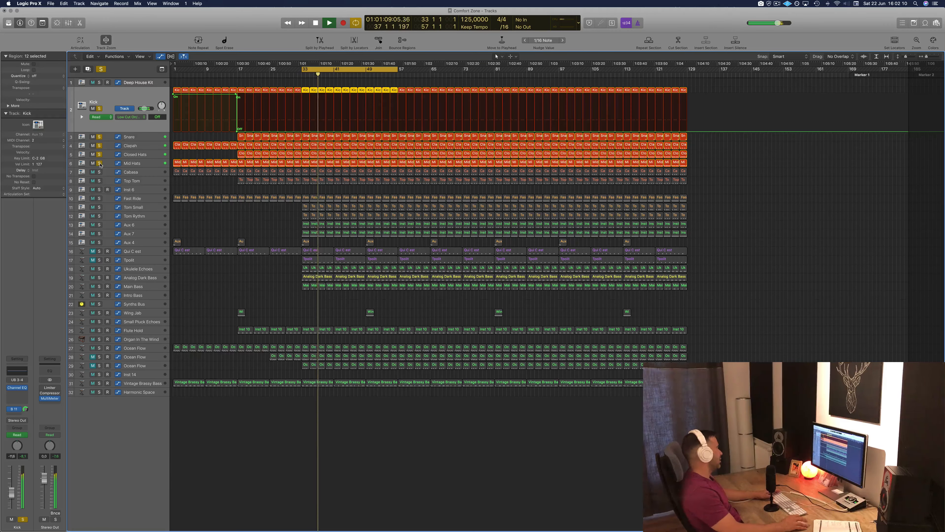
# Add Cabasa, Top Tom, Fast Ride and Tom Small to the soloed drum tracks one by one during playback
pyautogui.click(99, 172)
pyautogui.click(157, 173)
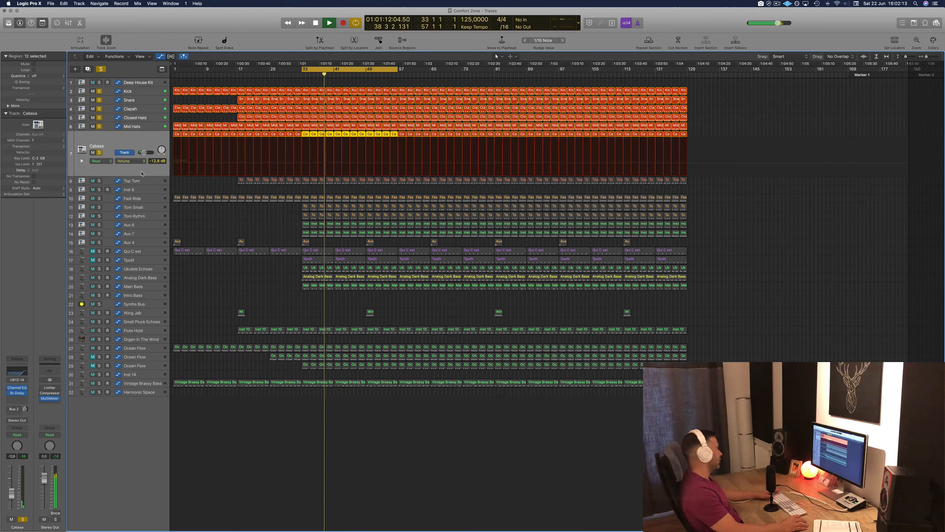
pyautogui.click(99, 181)
pyautogui.click(141, 181)
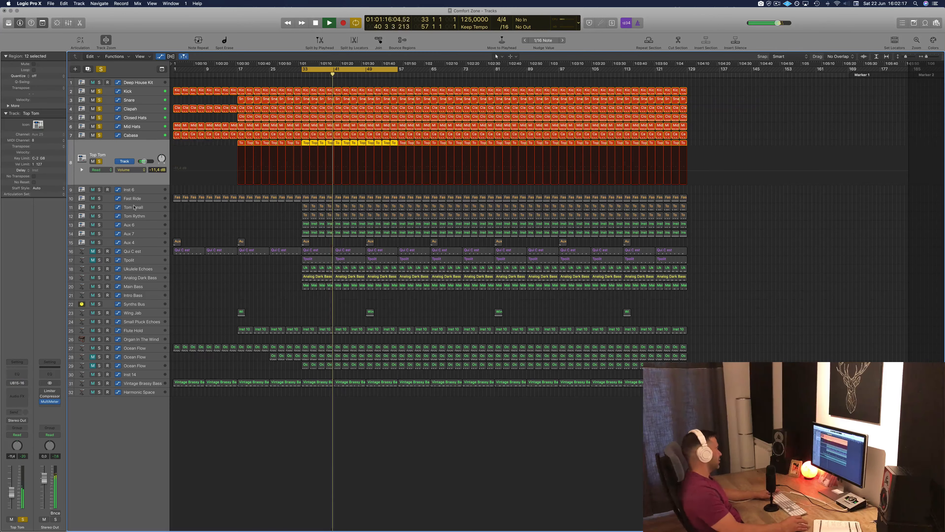
pyautogui.click(143, 198)
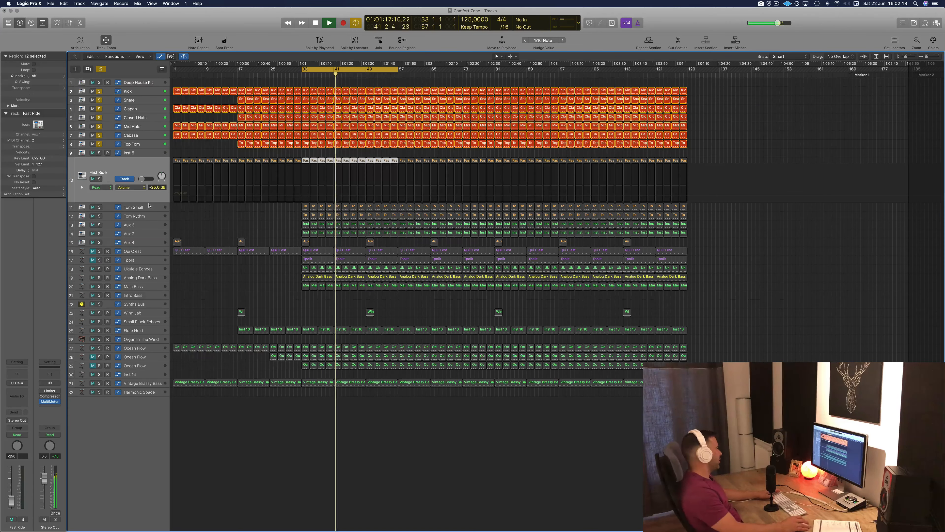
pyautogui.click(100, 178)
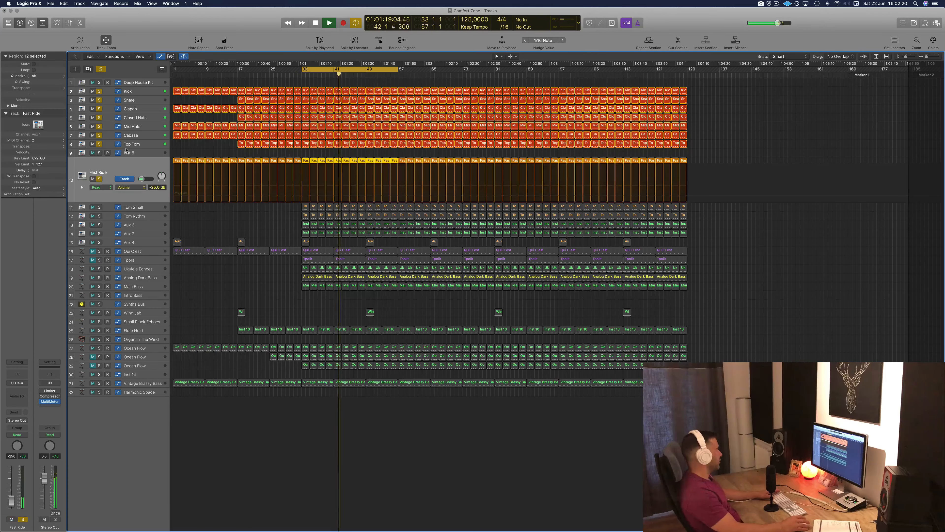
pyautogui.click(100, 208)
pyautogui.click(144, 210)
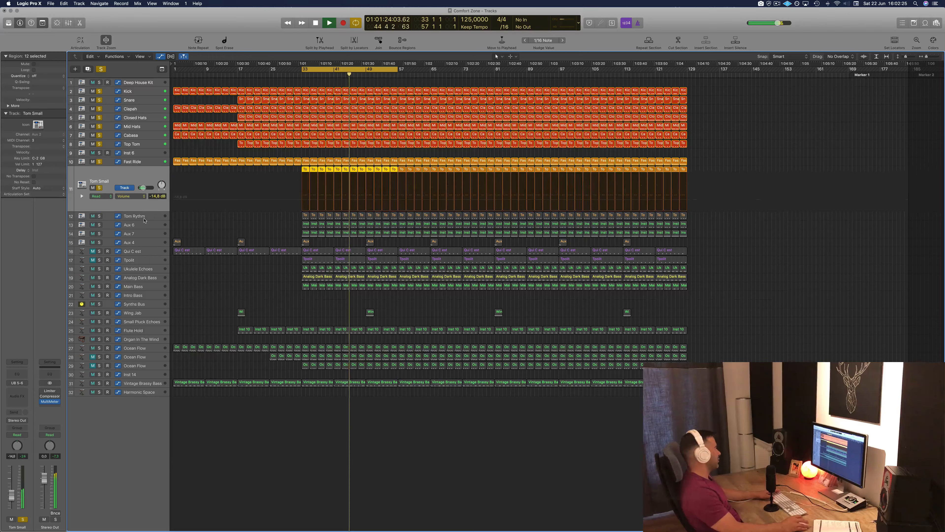
# Add Tom Rythm to the soloed tracks and fine-tune its volume
pyautogui.click(145, 219)
pyautogui.click(100, 196)
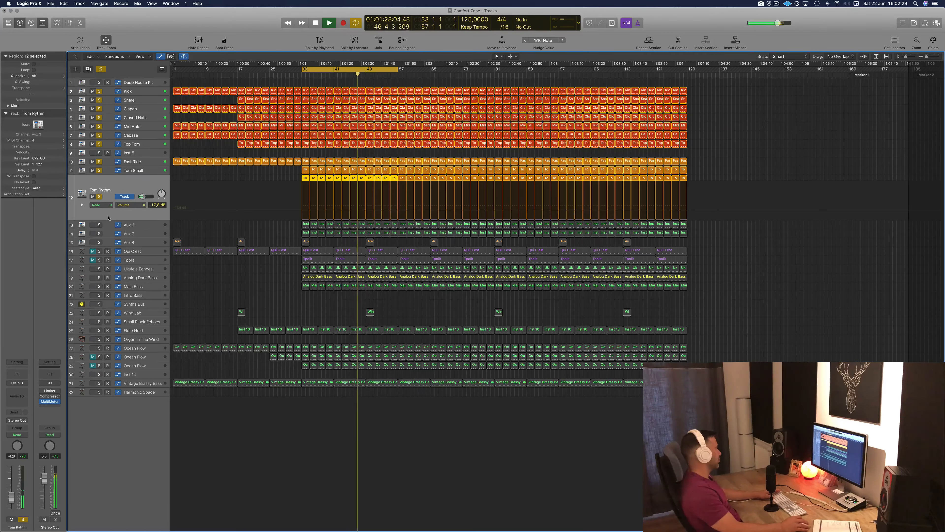
pyautogui.moveTo(144, 196); pyautogui.dragTo(143, 197)
# Add Aux 6 and Aux 7 to the soloed tracks, setting the Aux 6 volume to -2.7 dB
pyautogui.click(136, 224)
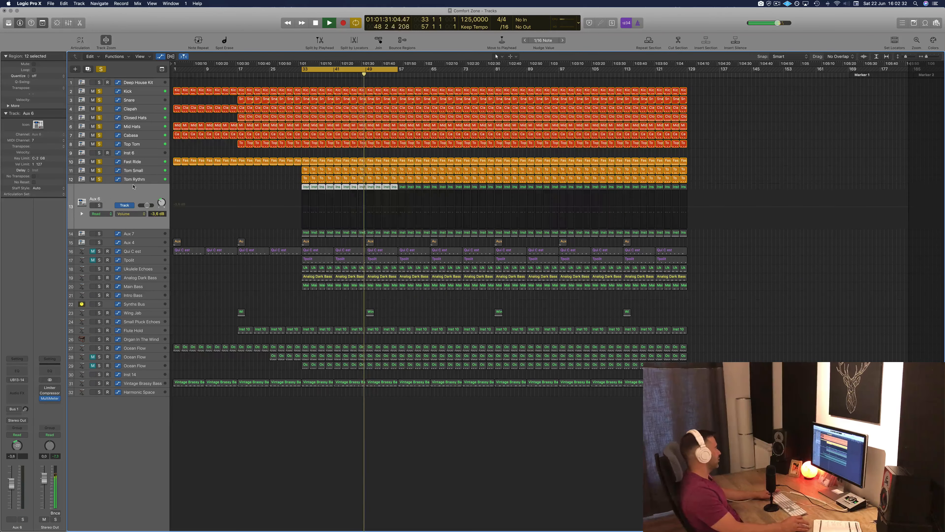
pyautogui.click(99, 206)
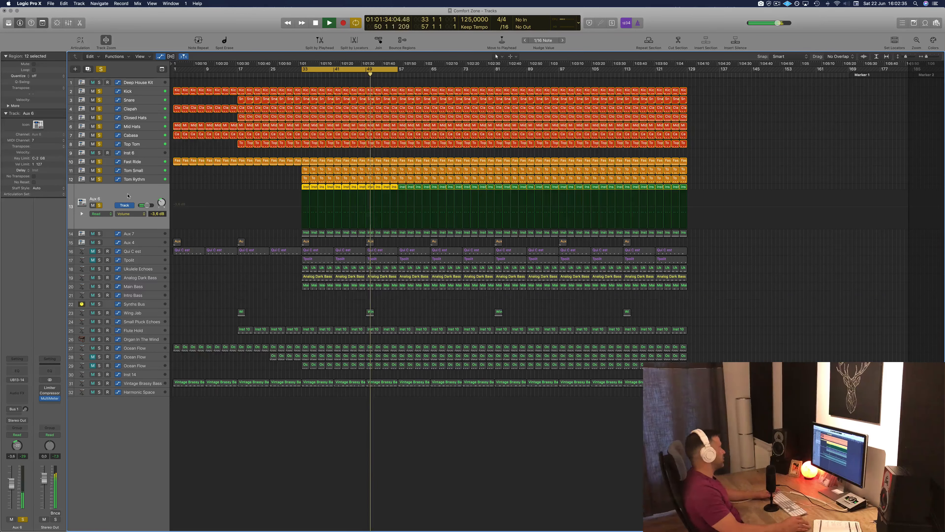
pyautogui.moveTo(149, 206); pyautogui.dragTo(149, 206)
pyautogui.click(94, 234)
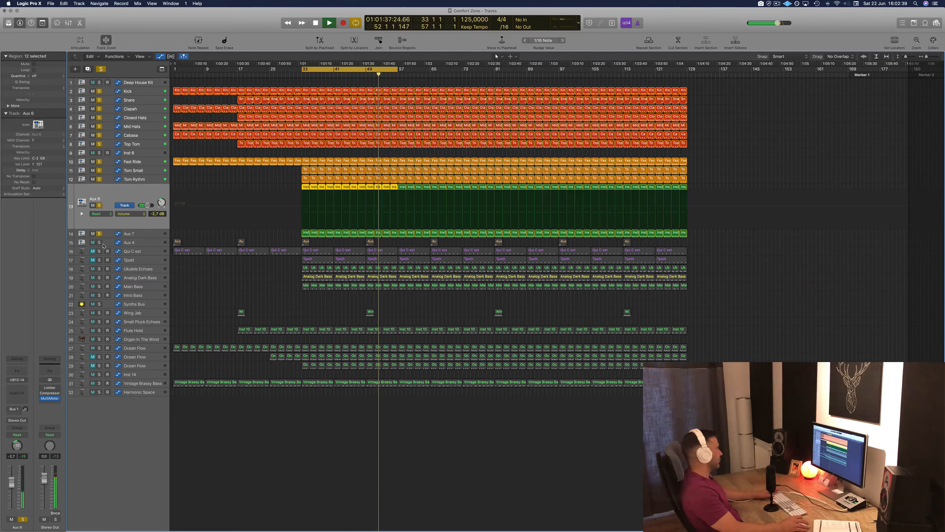
pyautogui.click(120, 233)
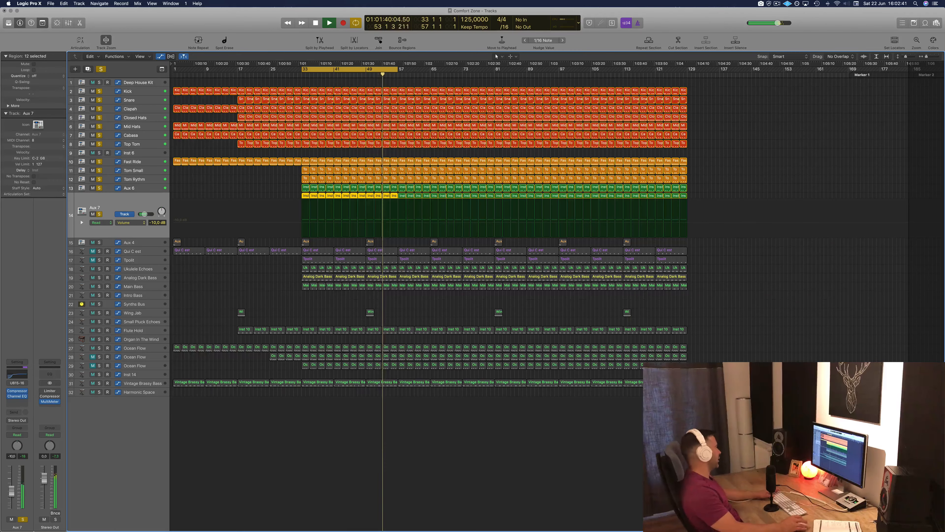
# Lower the Aux 7 volume to -14.2 dB and add Analog Dark Bass and Main Bass to the soloed tracks
pyautogui.moveTo(11, 493); pyautogui.dragTo(11, 497)
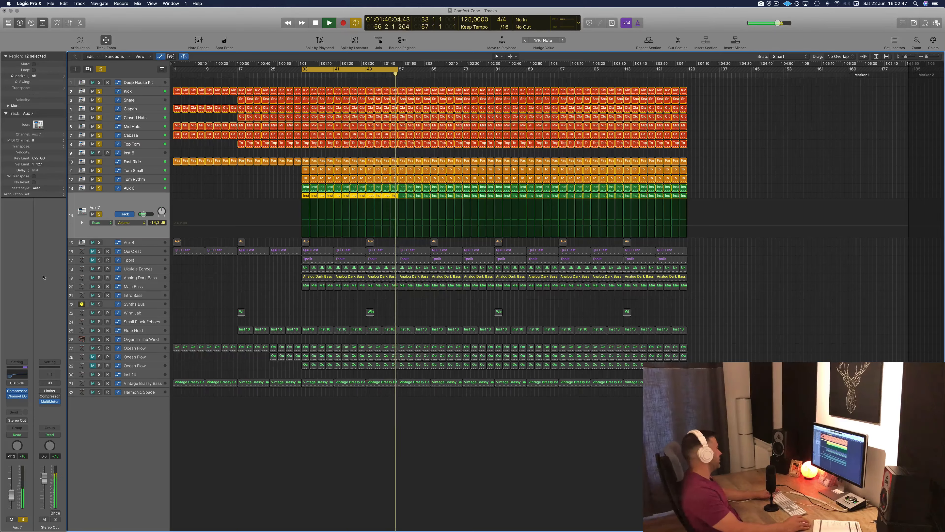
pyautogui.click(93, 278)
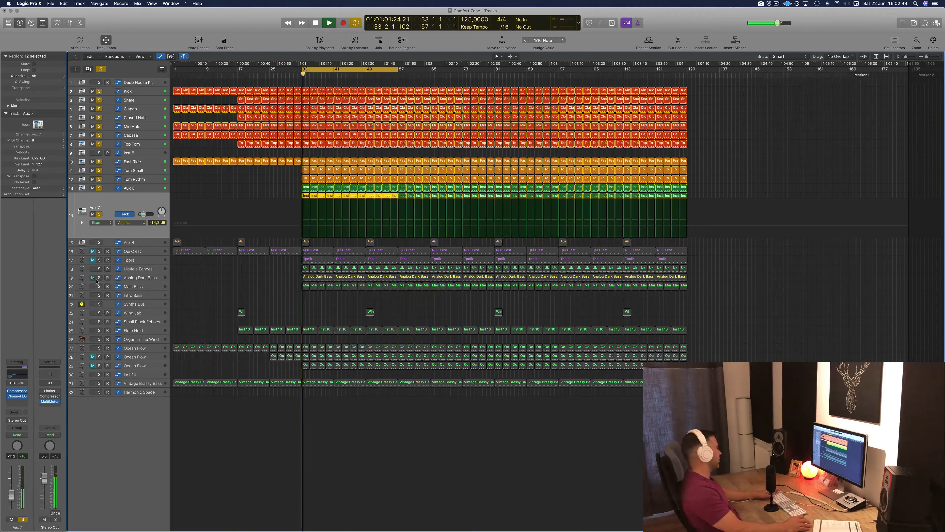
pyautogui.click(99, 277)
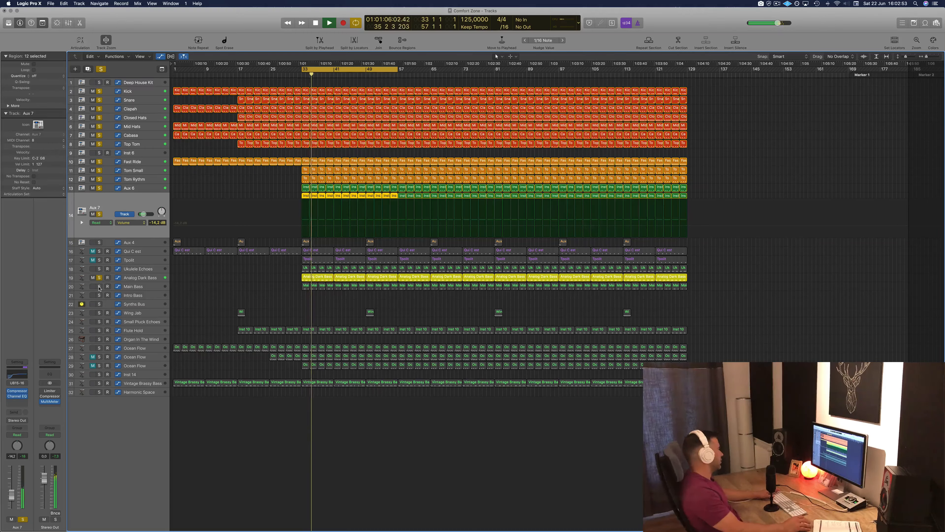
pyautogui.click(99, 287)
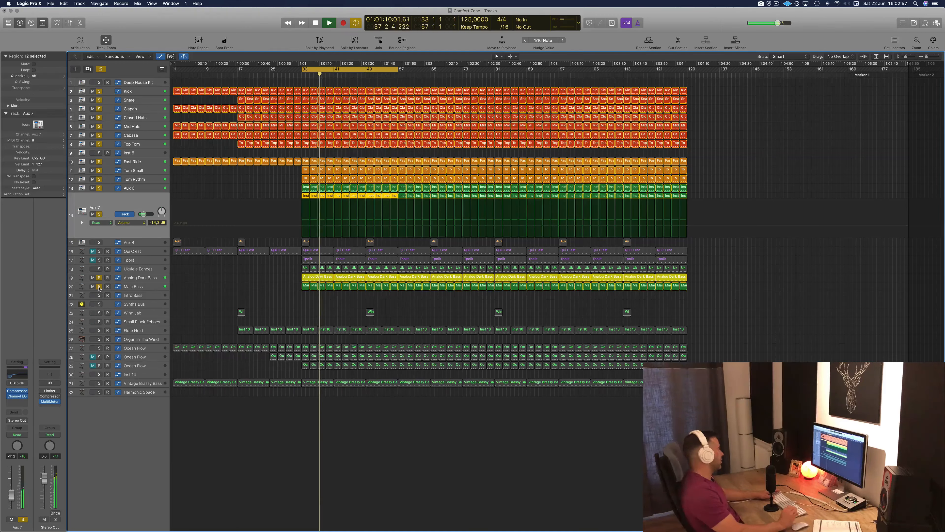
# Add Ukulele Echoes, Qui C est and track 17 to the soloed tracks during playback, selecting each one's track
pyautogui.click(100, 269)
pyautogui.click(147, 269)
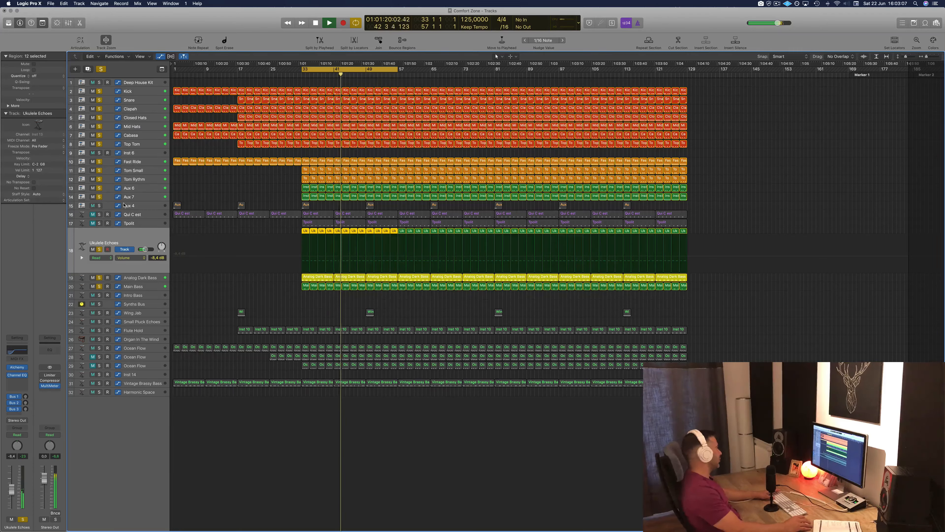
pyautogui.click(99, 214)
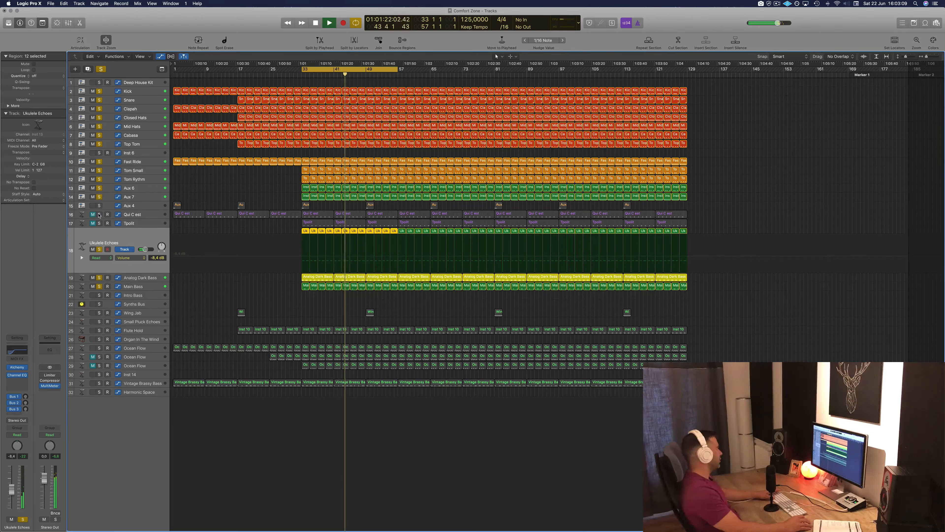
pyautogui.click(143, 215)
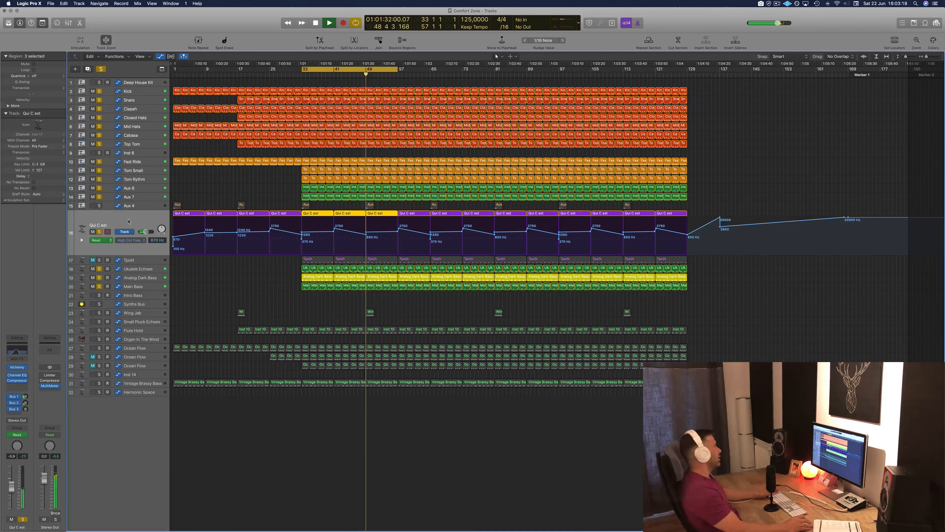
pyautogui.click(100, 260)
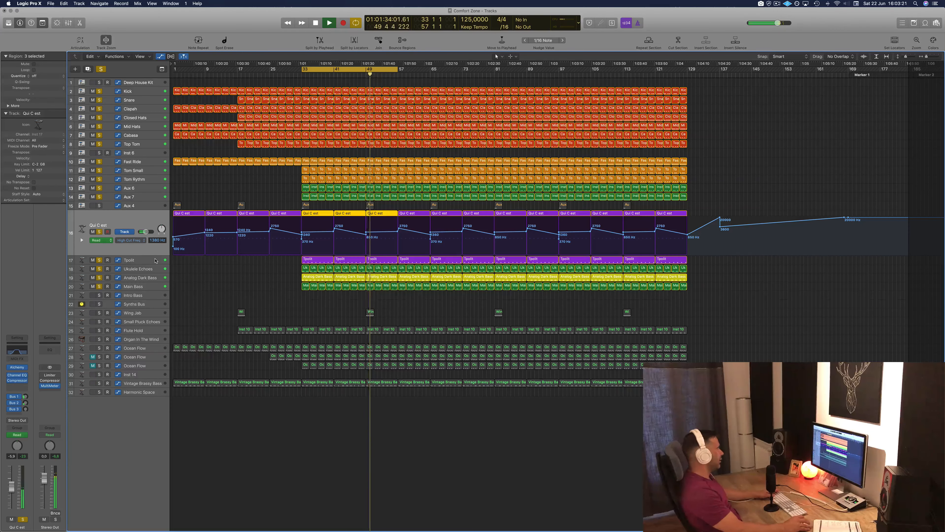
pyautogui.click(155, 260)
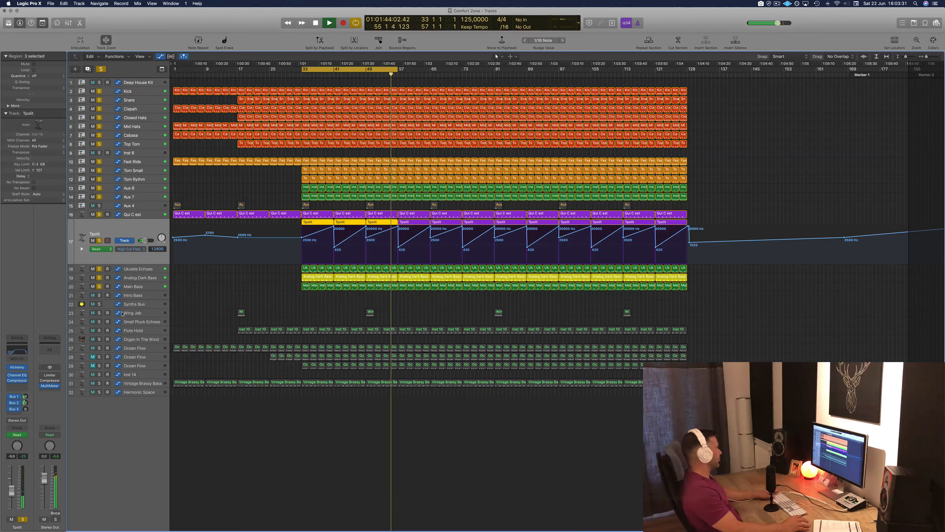
# Add Flute Hold, the first Ocean Flow track and Vintage Brassy Bass to the soloed tracks, restarting the loop along the way
pyautogui.click(99, 331)
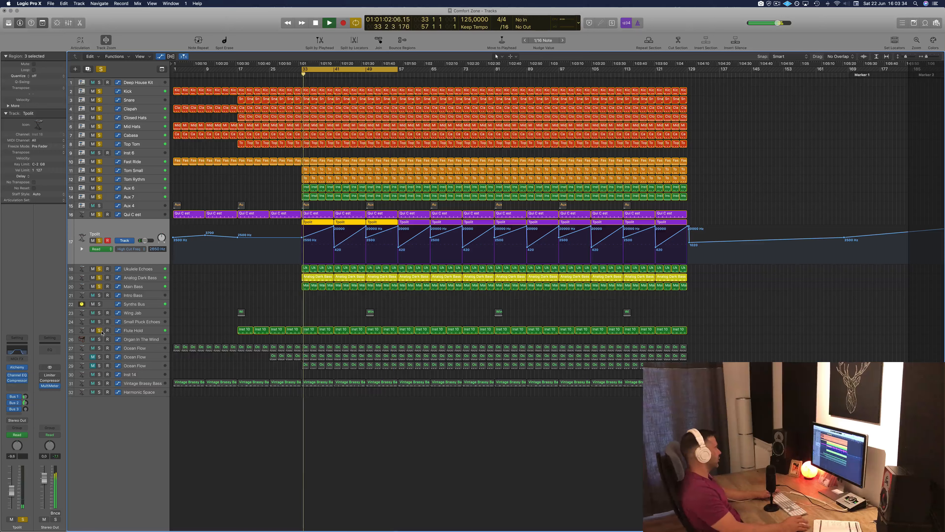
pyautogui.click(149, 331)
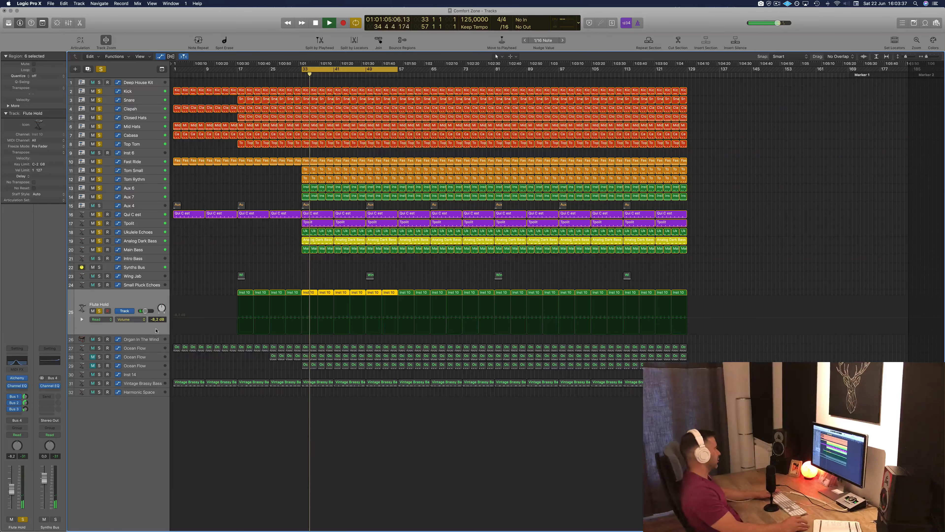
pyautogui.press('space')
pyautogui.press('space')
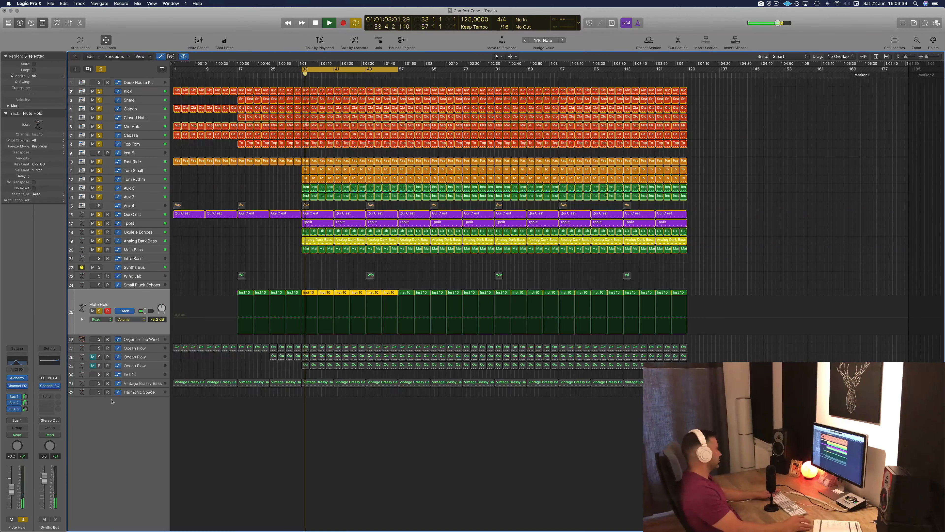
pyautogui.click(157, 349)
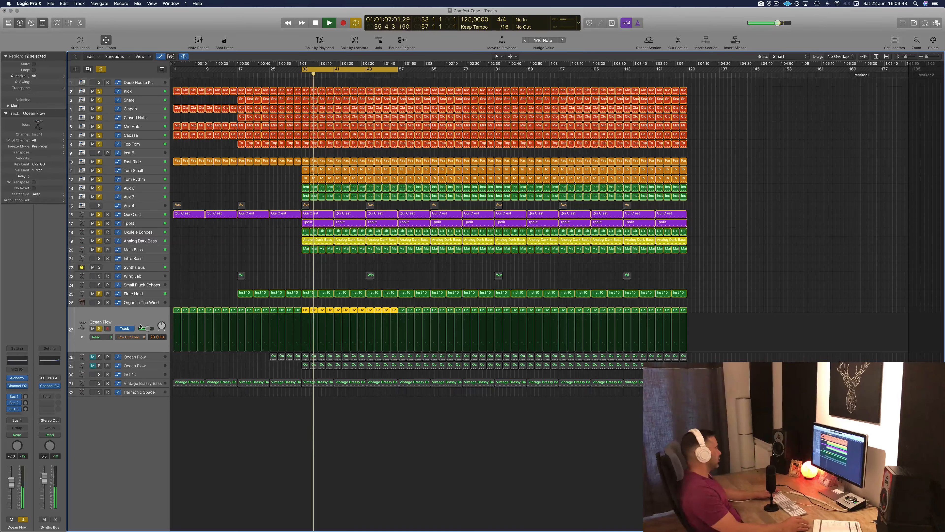
pyautogui.click(99, 383)
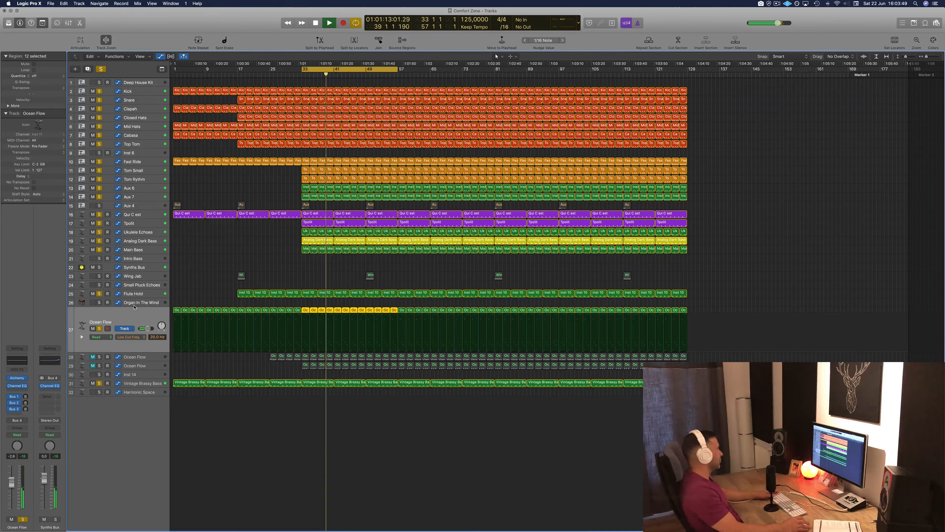
pyautogui.click(245, 256)
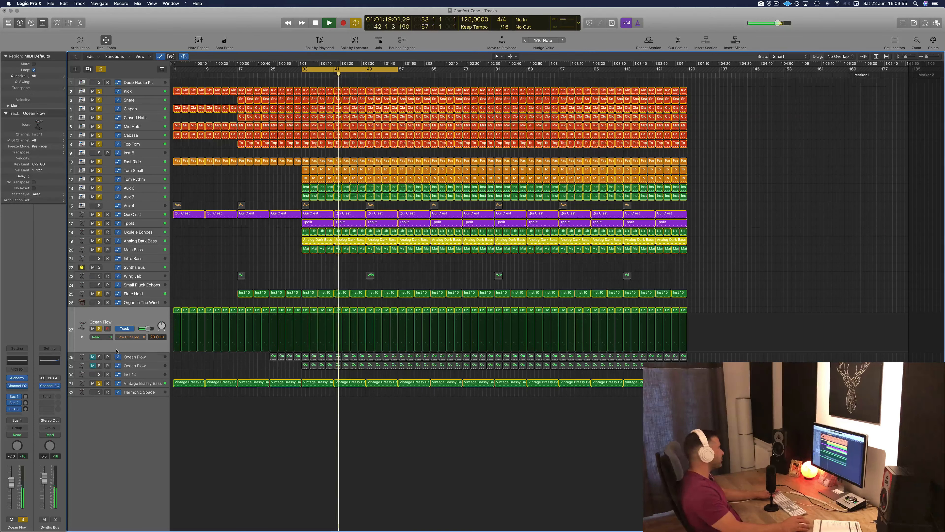
# Add the third Ocean Flow track to the soloed tracks and raise its volume slightly
pyautogui.click(100, 367)
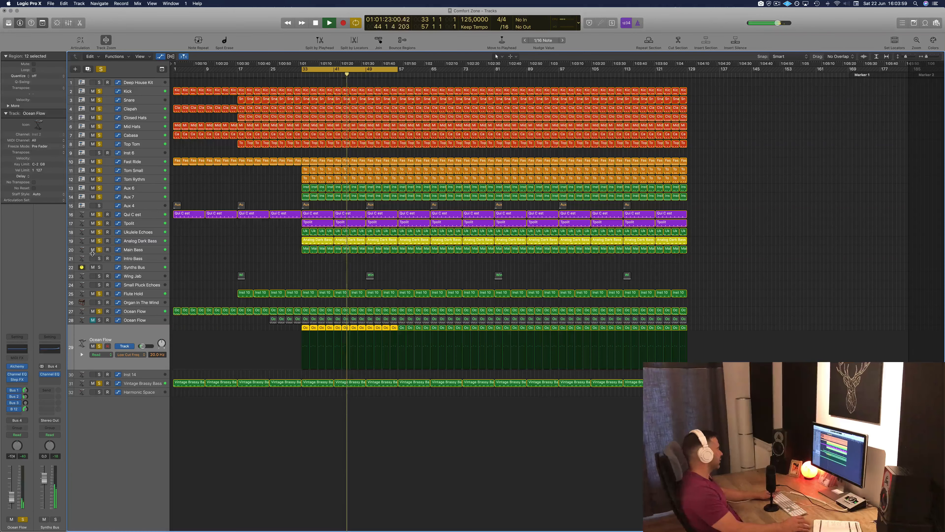
pyautogui.moveTo(12, 499); pyautogui.dragTo(12, 497)
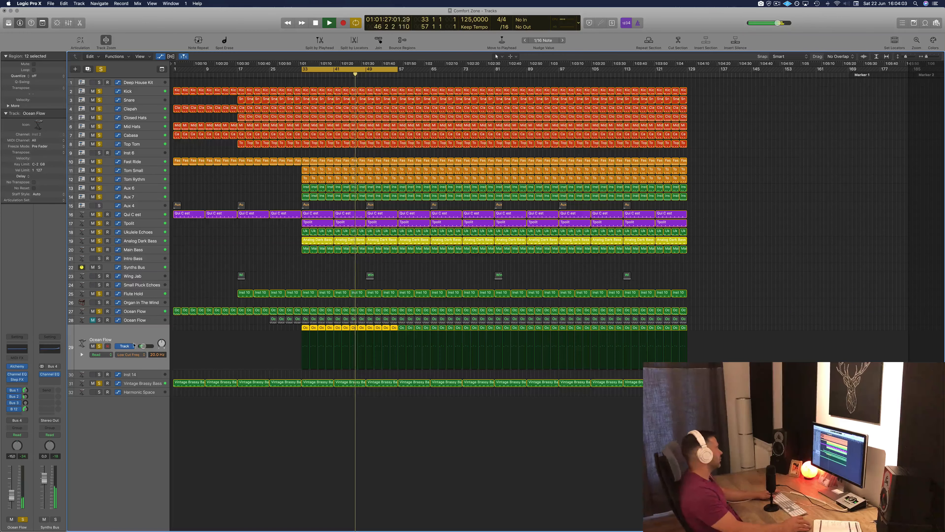
pyautogui.click(151, 320)
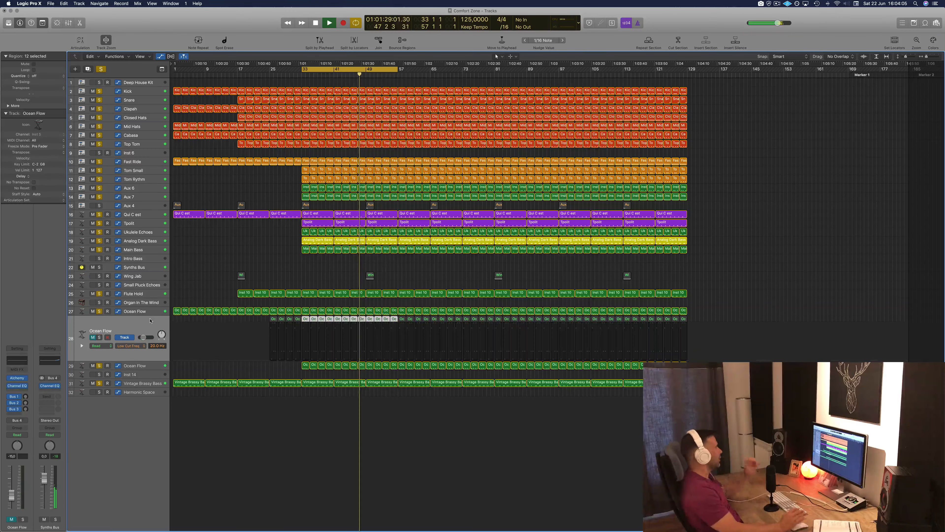
pyautogui.click(263, 251)
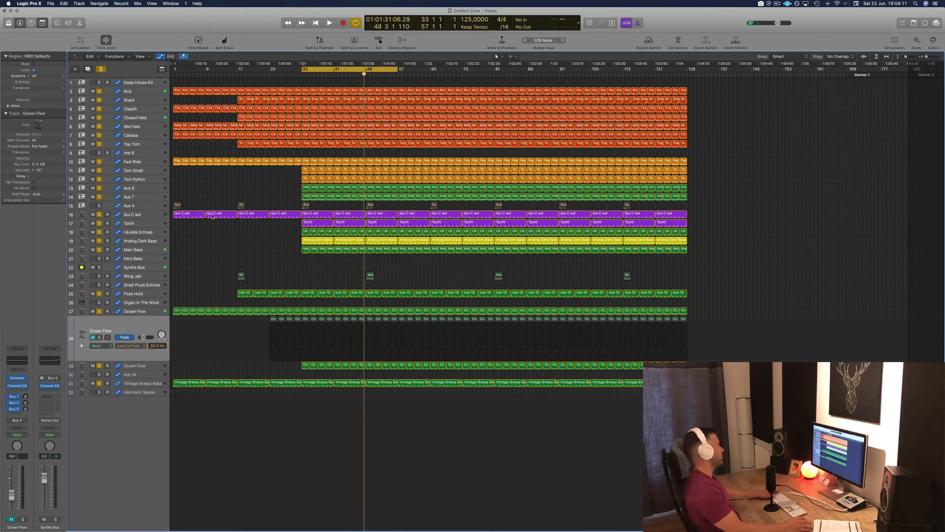
# Open the looped Ukulele Echoes regions in the Piano Roll and start loop playback
pyautogui.click(163, 233)
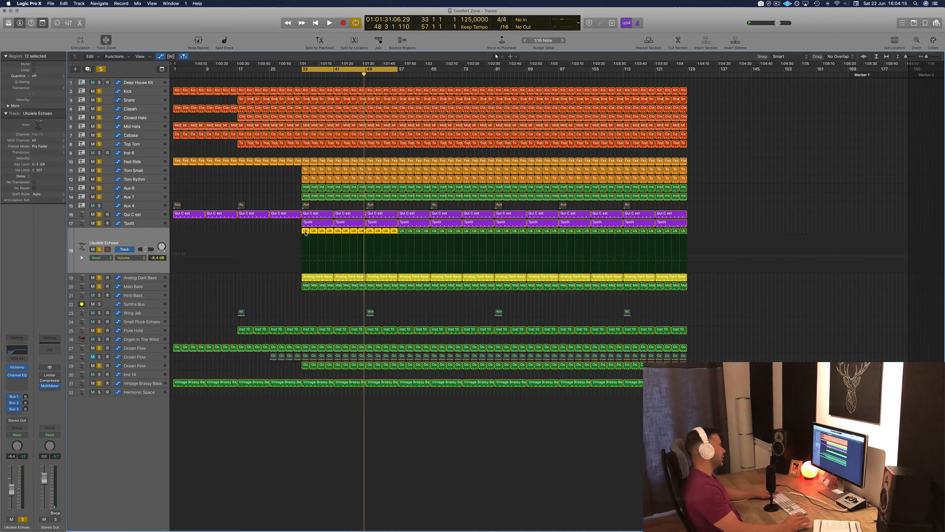
pyautogui.doubleClick(305, 231)
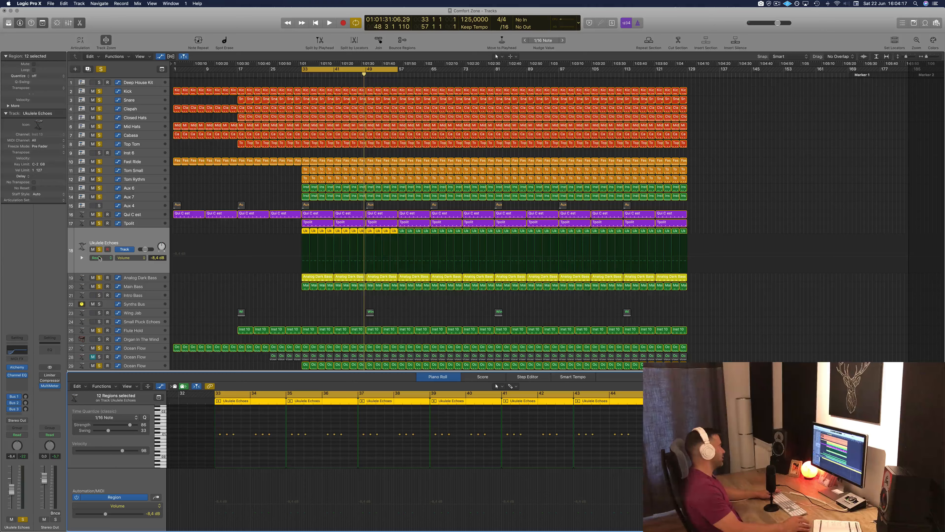
pyautogui.press('space')
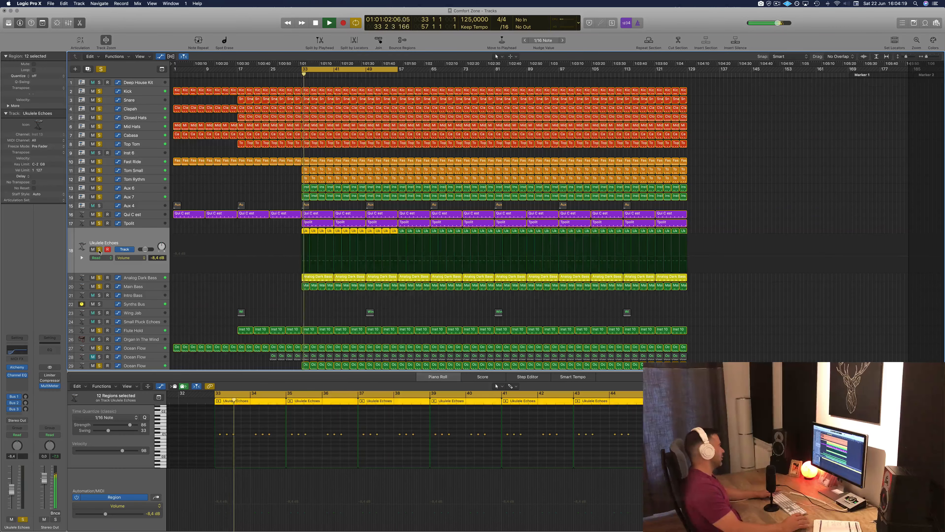
# Clear all solos and play the loop with only Ukulele Echoes soloed
pyautogui.click(100, 69)
pyautogui.press('space')
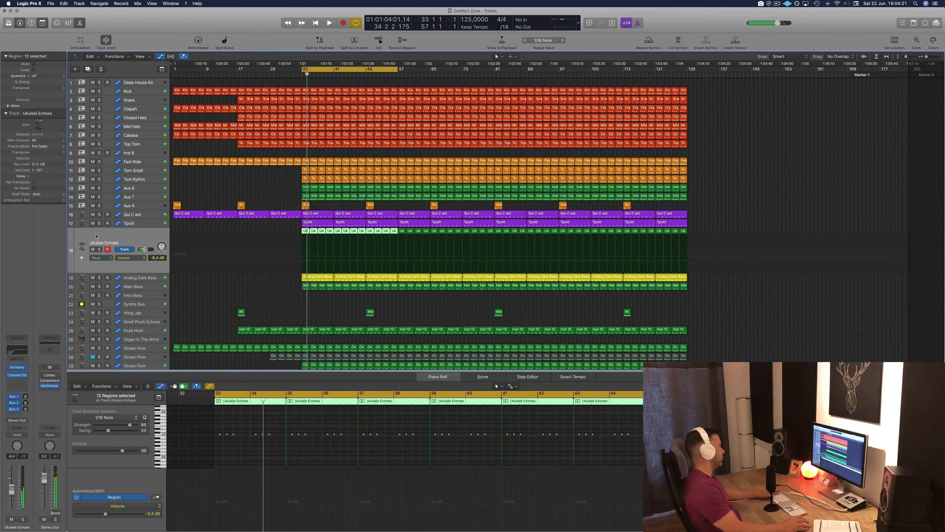
pyautogui.click(99, 249)
pyautogui.press('space')
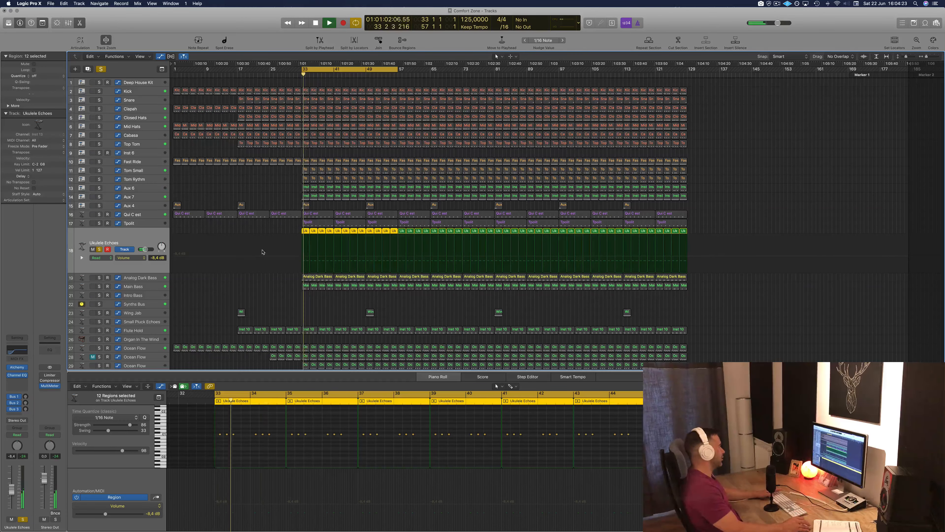
# Show the Analog Dark Bass and Main Bass notes in the Piano Roll and add both tracks to the solo during playback
pyautogui.scroll(-1, 258, 261)
pyautogui.scroll(-2, 259, 261)
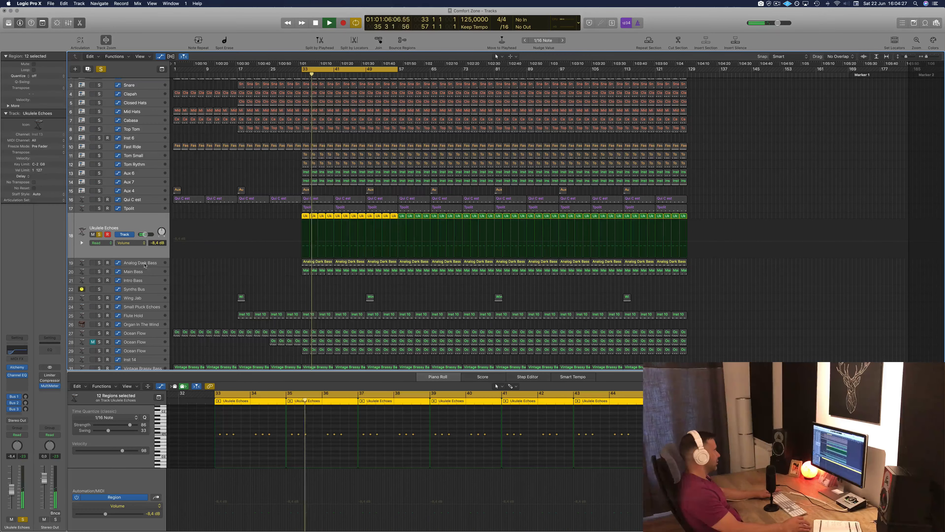
pyautogui.click(308, 264)
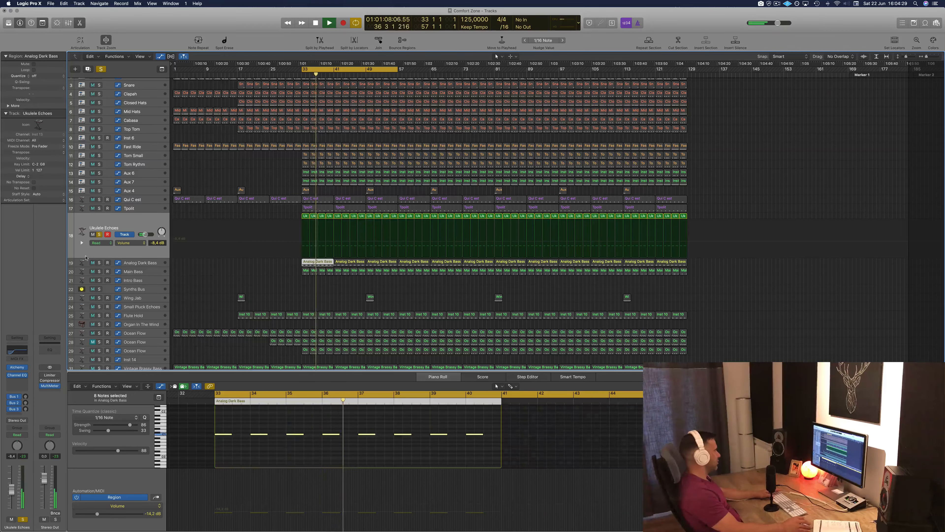
pyautogui.click(99, 263)
pyautogui.press('Return')
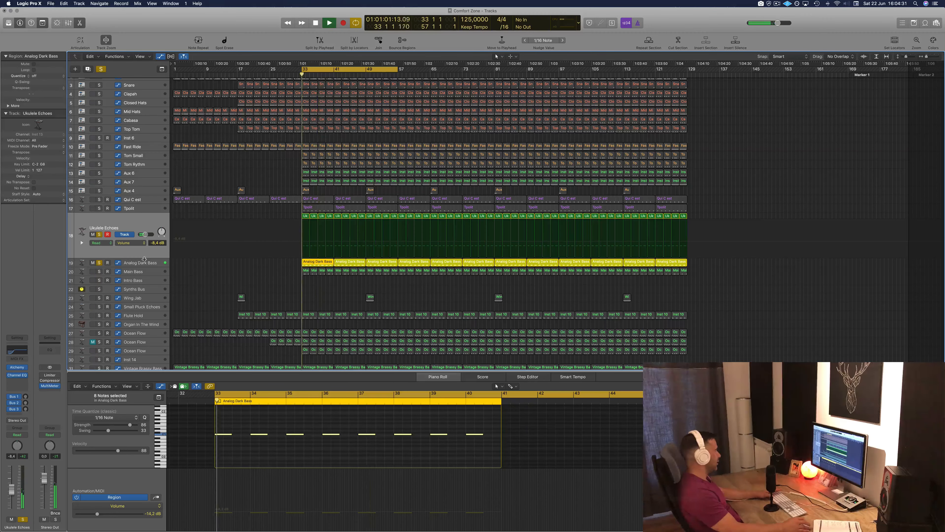
pyautogui.click(150, 272)
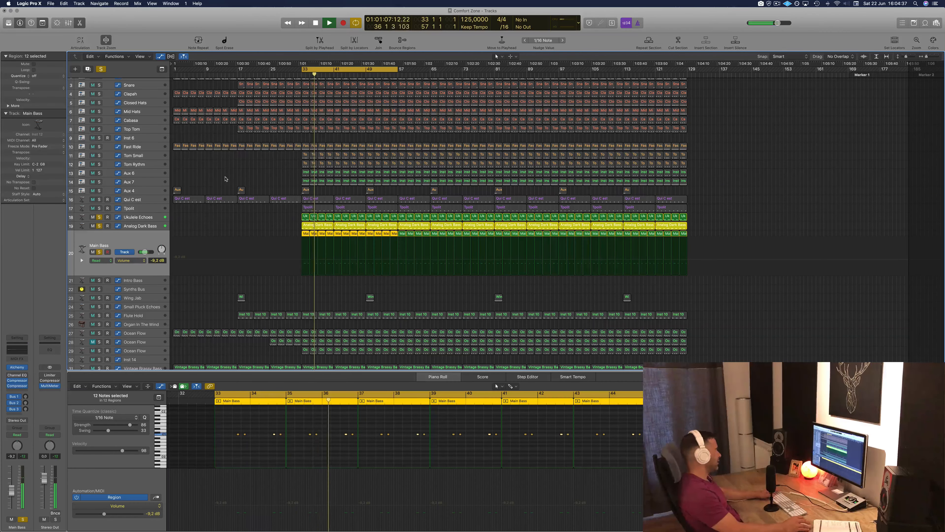
# Add Wing Jab to the soloed tracks and play the passage from bar 47 to hear it with the bass parts
pyautogui.click(156, 298)
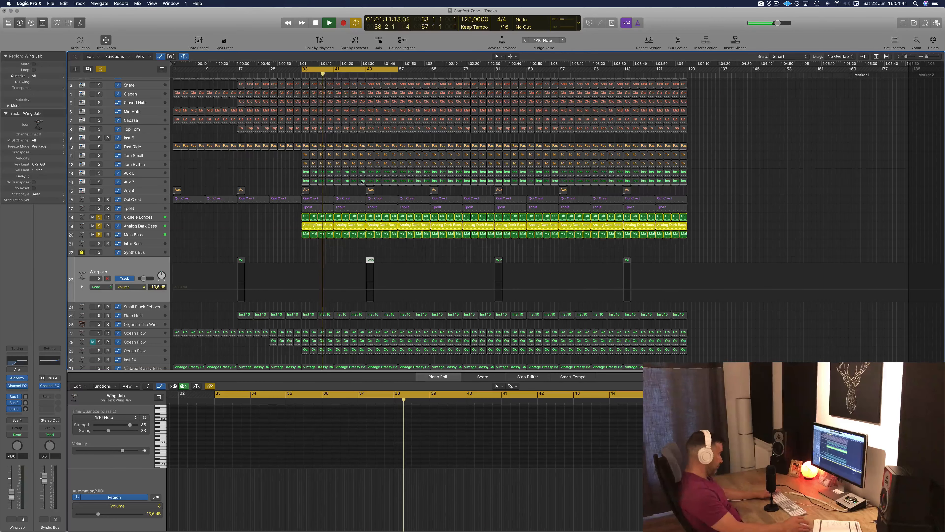
pyautogui.press('space')
pyautogui.click(359, 78)
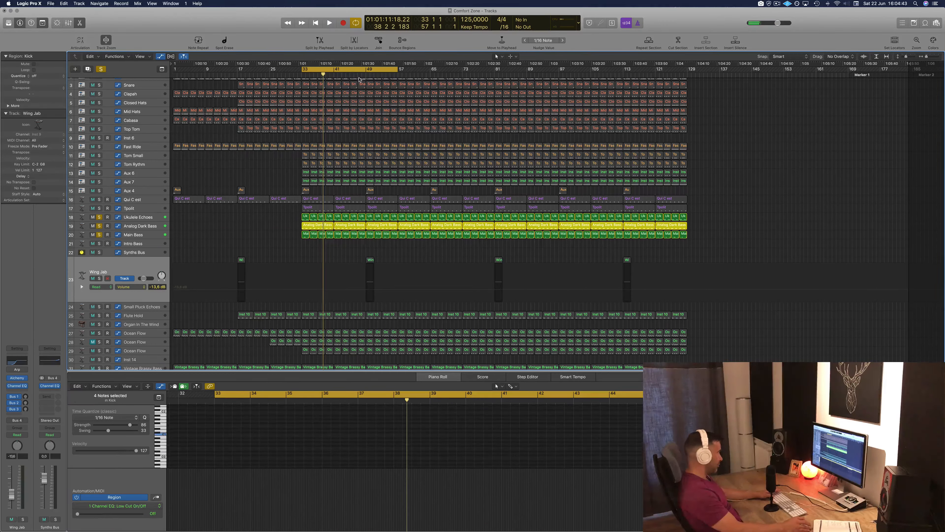
pyautogui.click(358, 75)
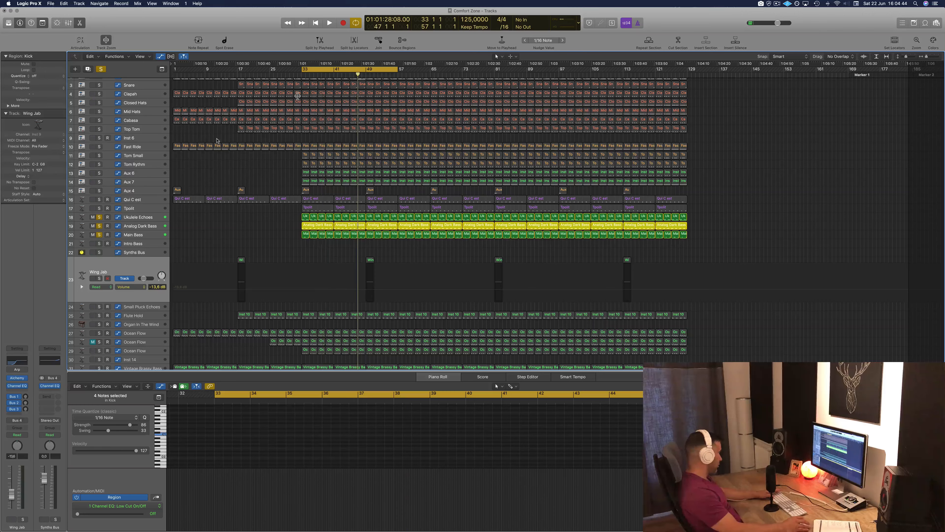
pyautogui.click(99, 278)
pyautogui.press('space')
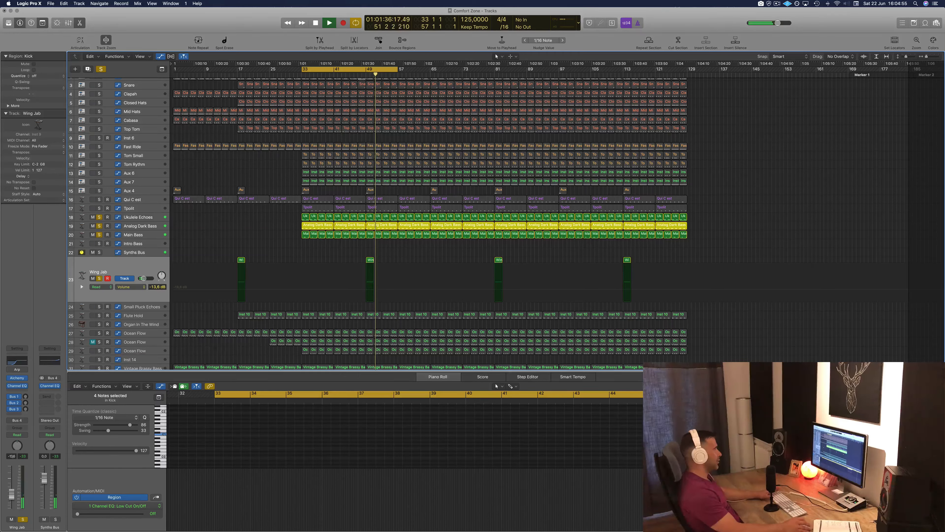
pyautogui.click(258, 230)
pyautogui.press('space')
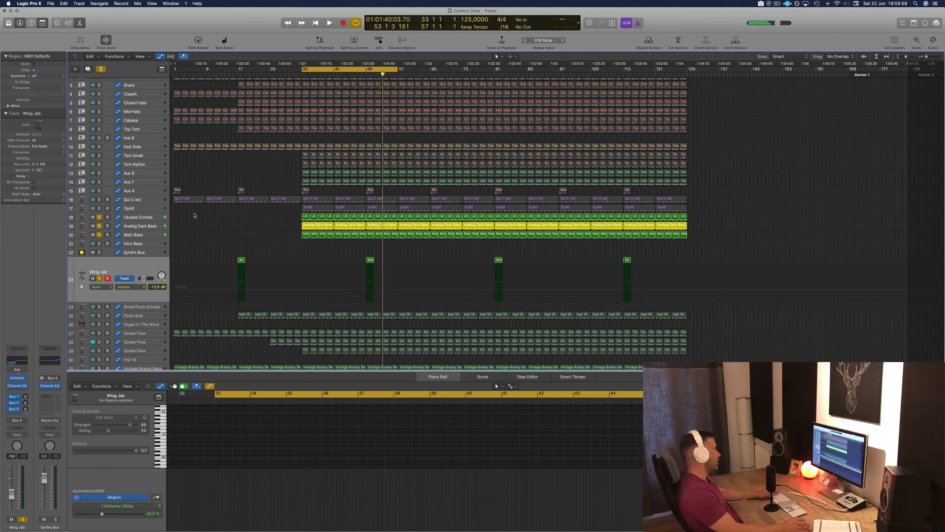
# Show the Flute Hold notes in the Piano Roll, add the track to the solo and play the loop from bar 33
pyautogui.scroll(-3, 219, 238)
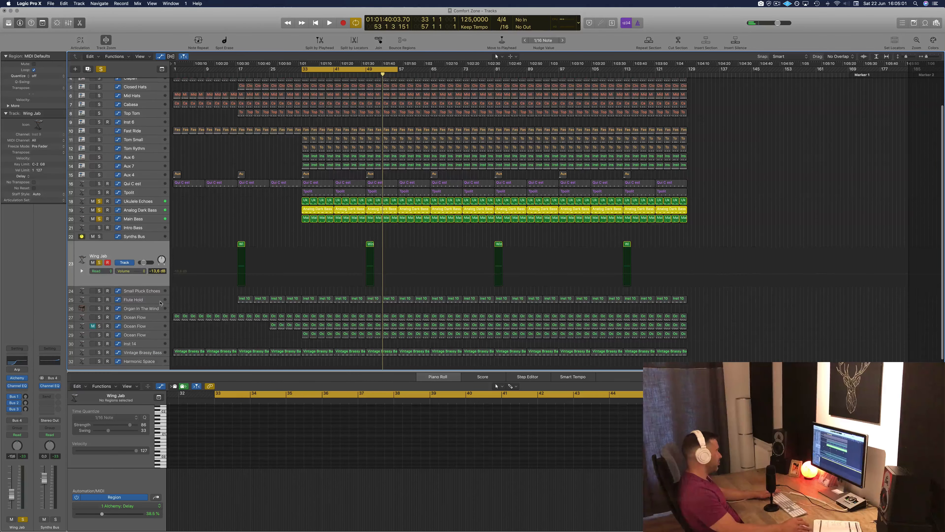
pyautogui.click(161, 302)
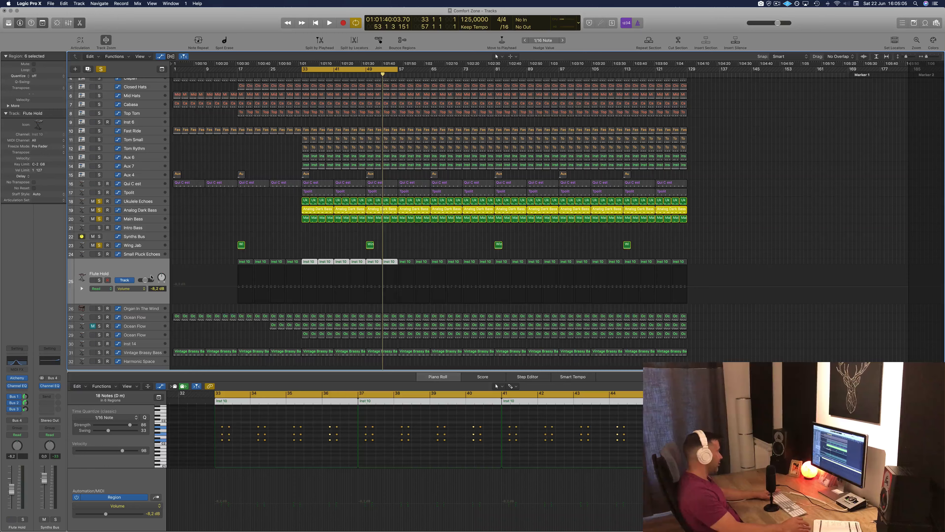
pyautogui.click(99, 281)
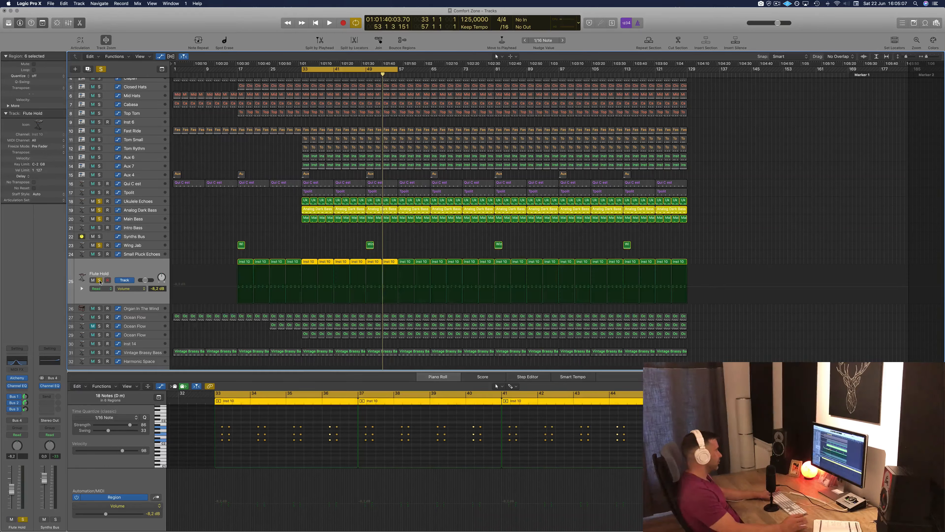
pyautogui.press('space')
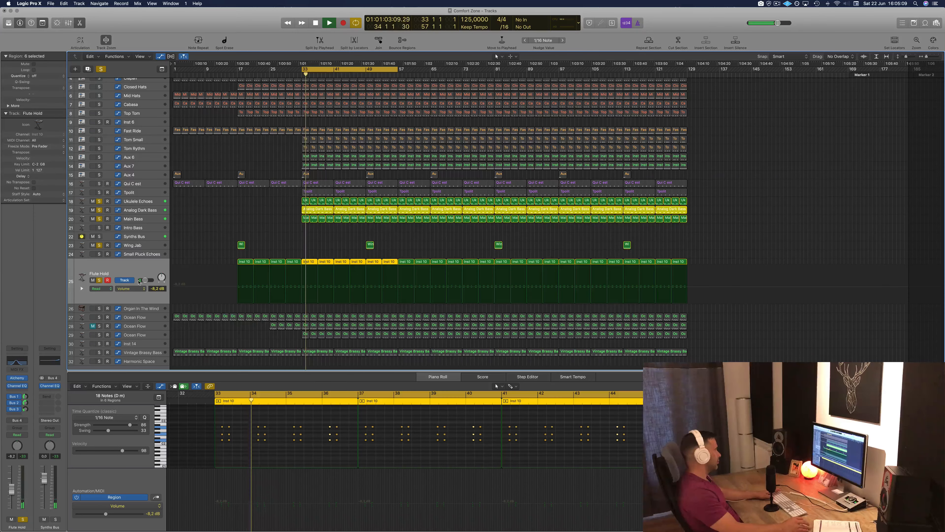
# Add the Ocean Flow track below Organ In The Wind to the solo during playback and view its notes in the Piano Roll
pyautogui.click(150, 317)
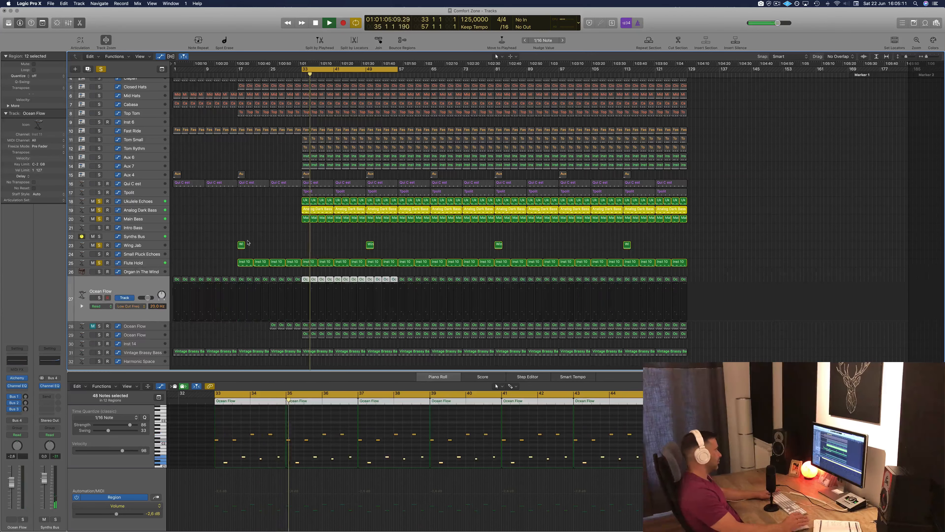
pyautogui.click(100, 298)
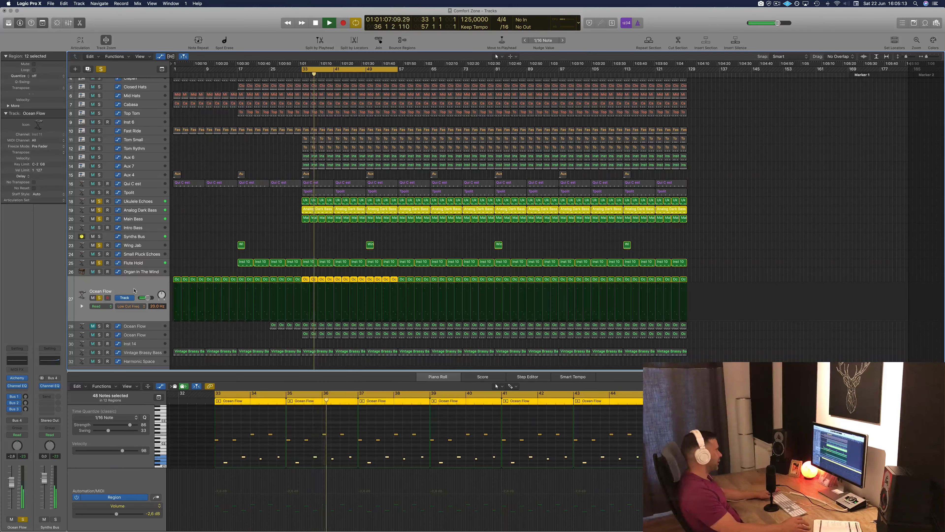
pyautogui.scroll(-2, 198, 451)
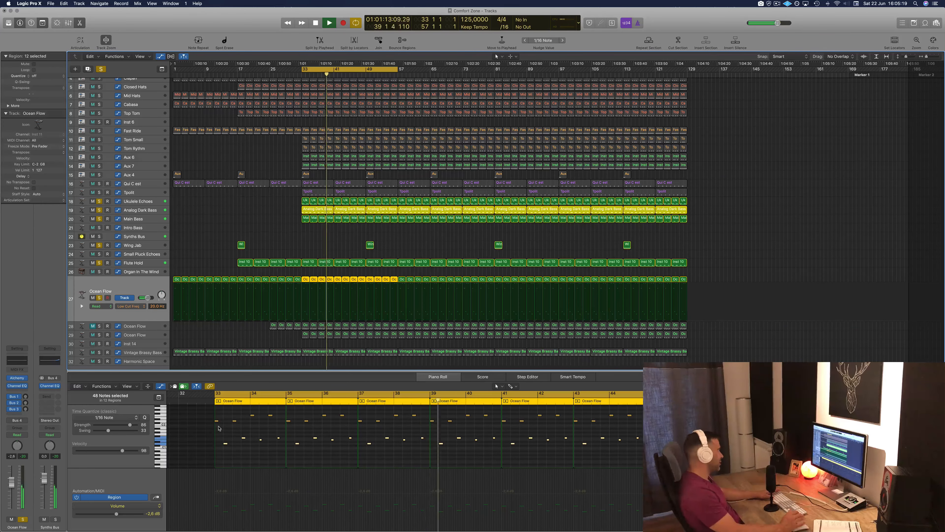
# Examine the notes of the lowest Ocean Flow track in the Piano Roll and add it to the soloed tracks during playback
pyautogui.scroll(-1, 190, 303)
pyautogui.scroll(-1, 190, 304)
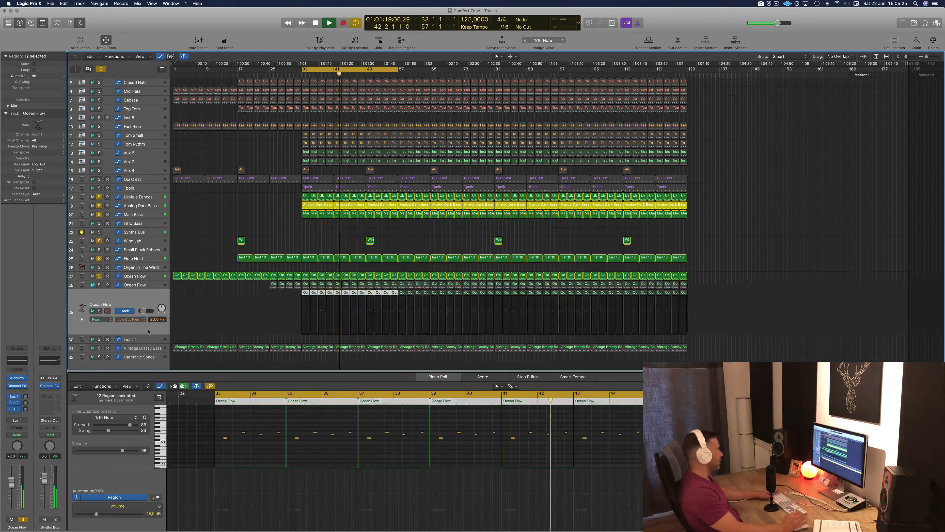
pyautogui.click(147, 330)
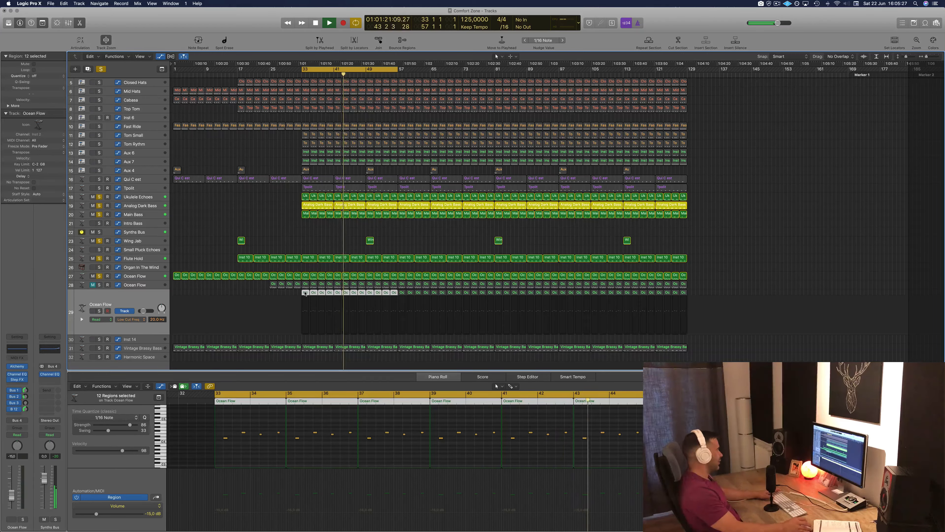
pyautogui.scroll(-1, 272, 437)
pyautogui.scroll(-1, 272, 437)
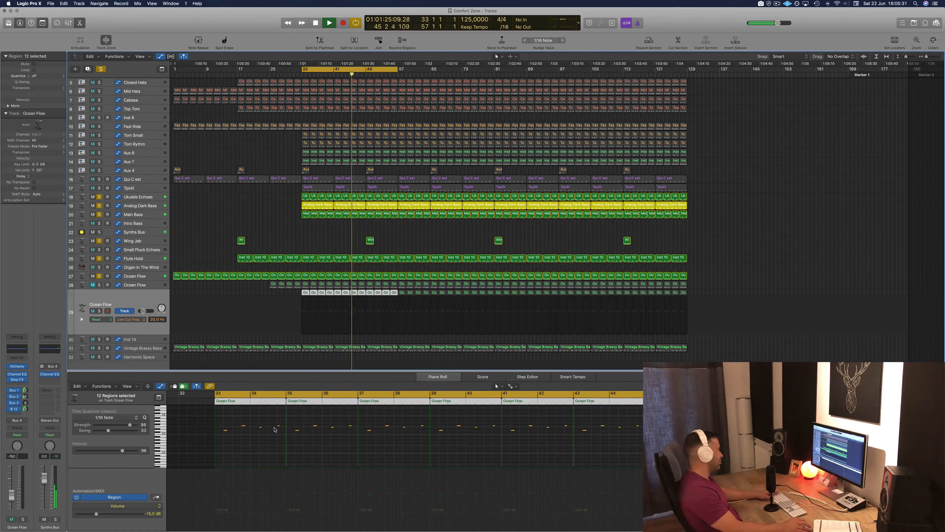
pyautogui.click(99, 311)
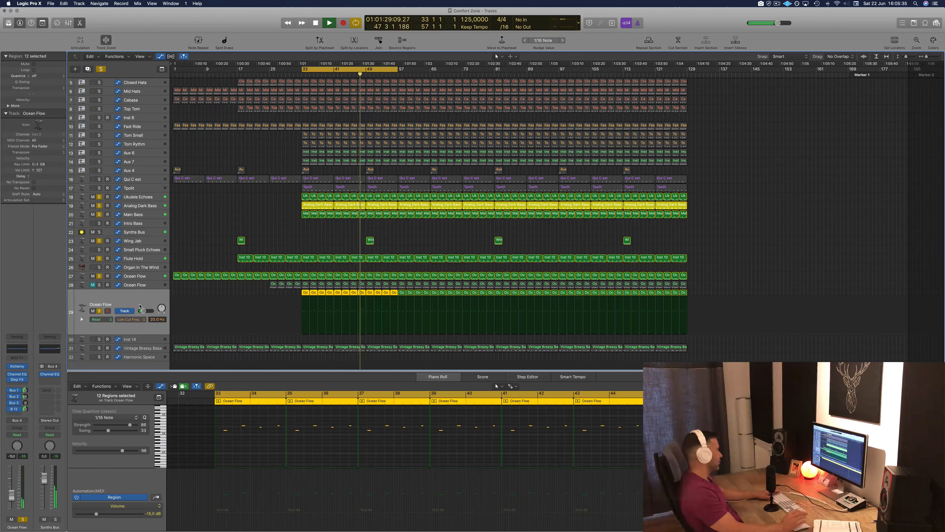
# View the Step FX settings with the Crowded Chamber preset on the lowest Ocean Flow track, then close the plug-in window
pyautogui.click(17, 380)
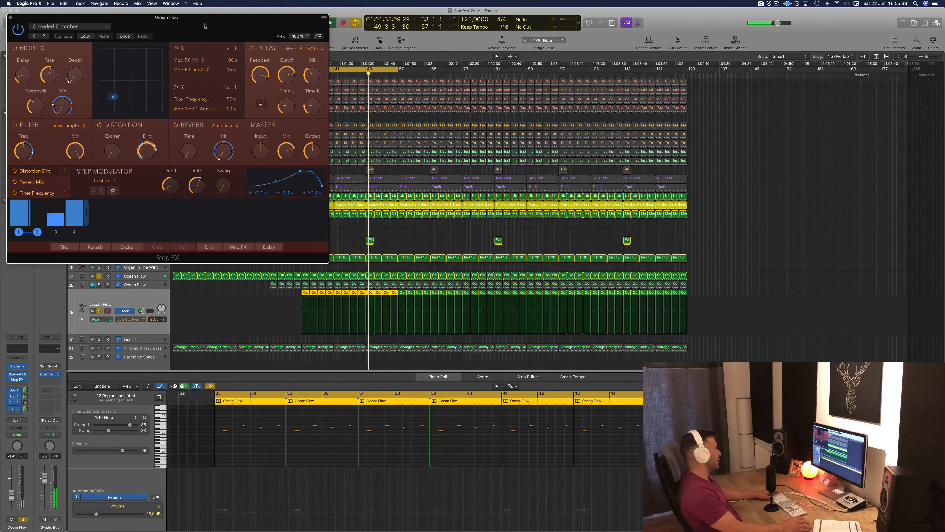
pyautogui.moveTo(205, 27); pyautogui.dragTo(660, 120)
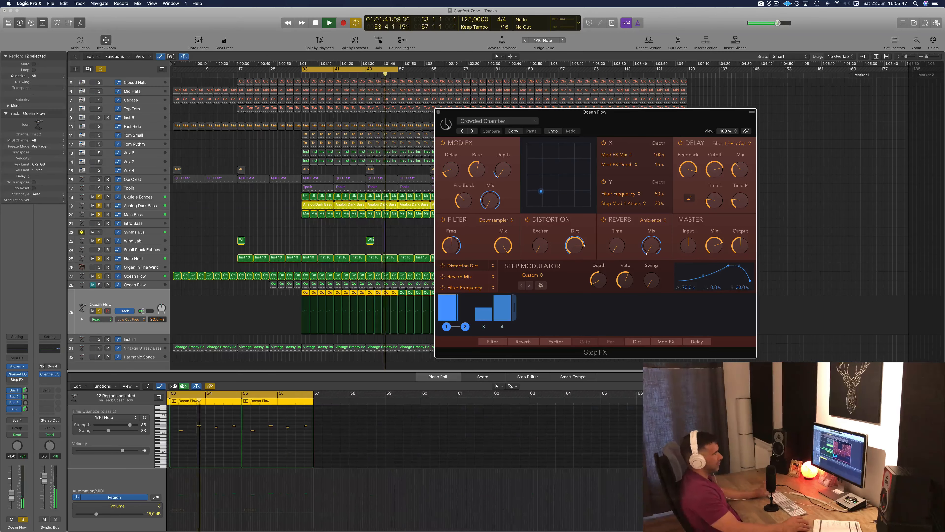
pyautogui.click(438, 111)
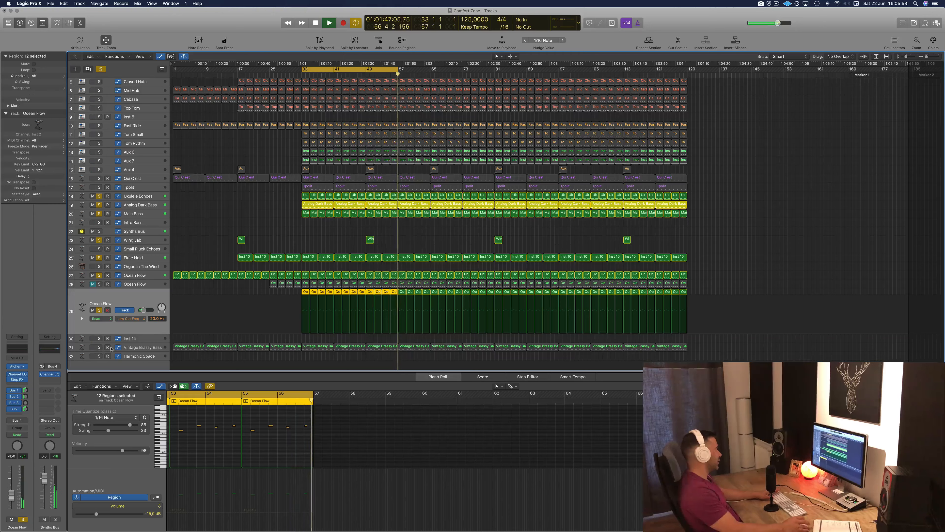
# Move the Vintage Brassy Bass track directly below the first Ocean Flow track, clear all solos and deselect its regions
pyautogui.moveTo(148, 350); pyautogui.dragTo(147, 285)
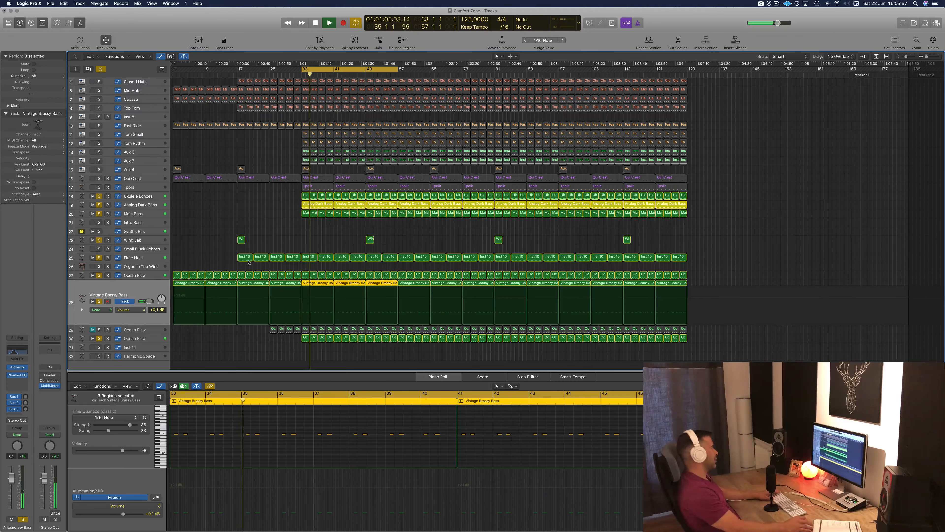
pyautogui.press('ctrl+alt+super+s')
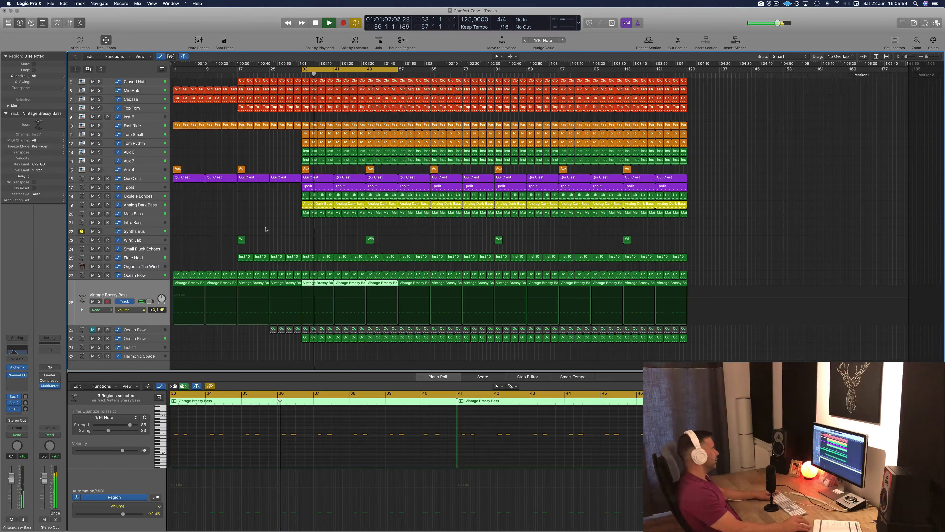
pyautogui.click(277, 187)
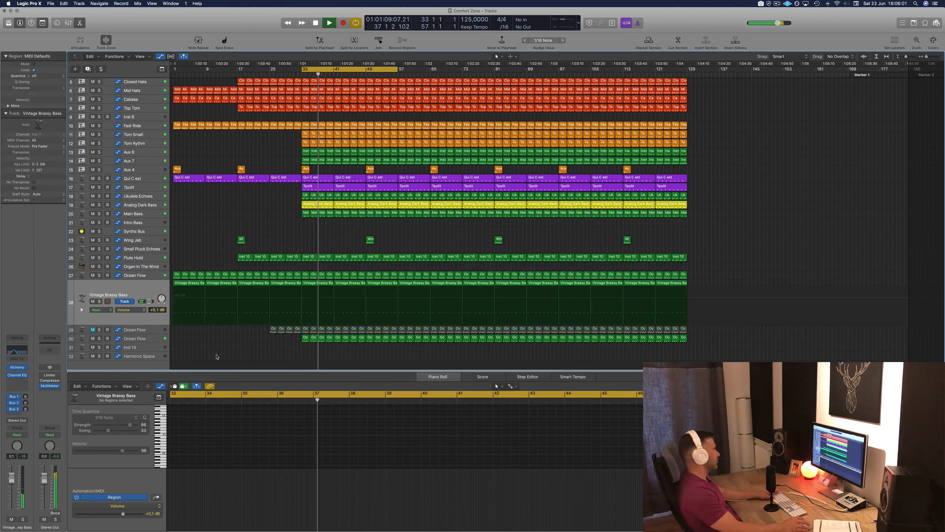
# Unmute the Ocean Flow track just below Vintage Brassy Bass, clear its solo and restart the loop from bar 33
pyautogui.click(101, 332)
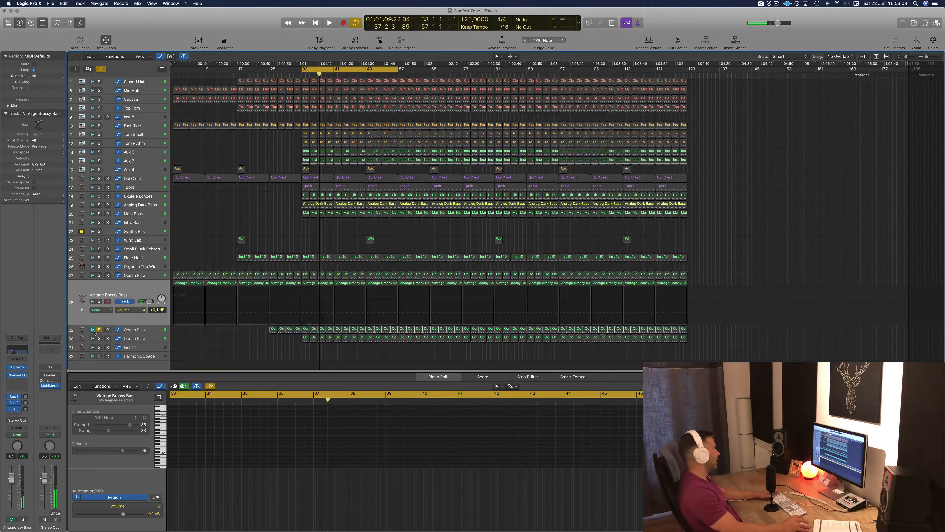
pyautogui.click(98, 331)
pyautogui.press('space')
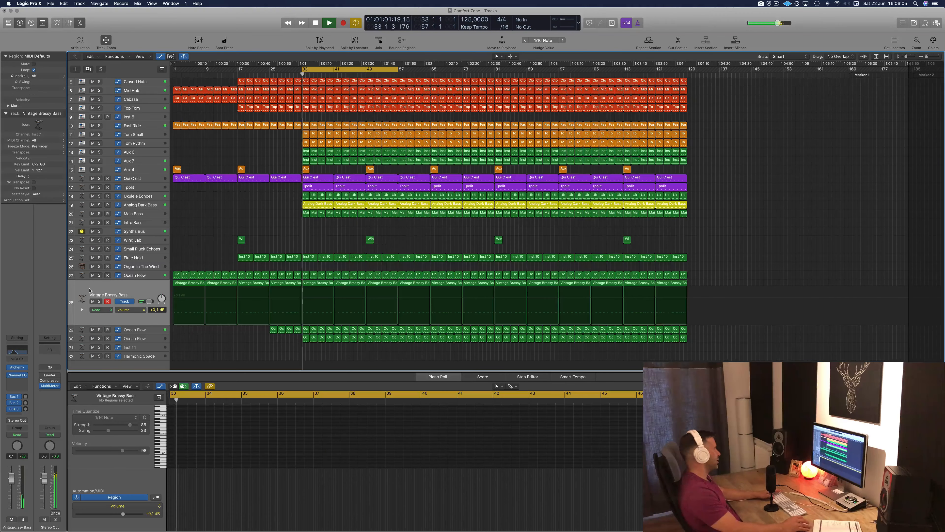
# Listen to Vintage Brassy Bass soloed, return to the full mix and restart the loop playback
pyautogui.click(100, 301)
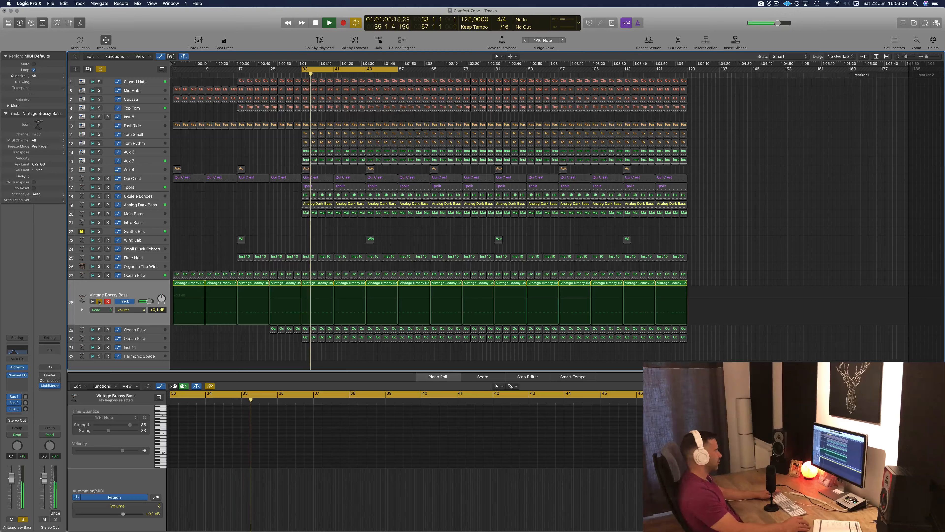
pyautogui.click(99, 302)
pyautogui.press('space')
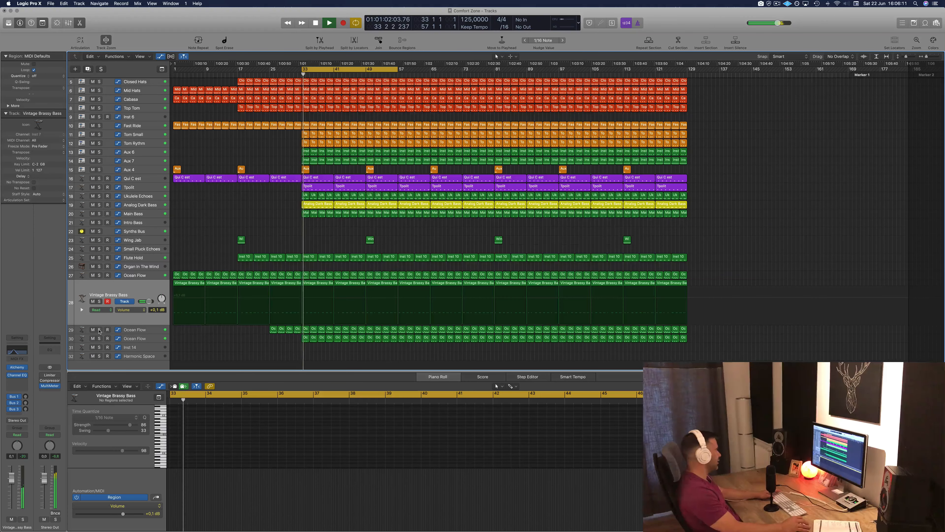
# Solo the Ocean Flow track just below Vintage Brassy Bass briefly during playback, return to the full mix and stop
pyautogui.click(99, 329)
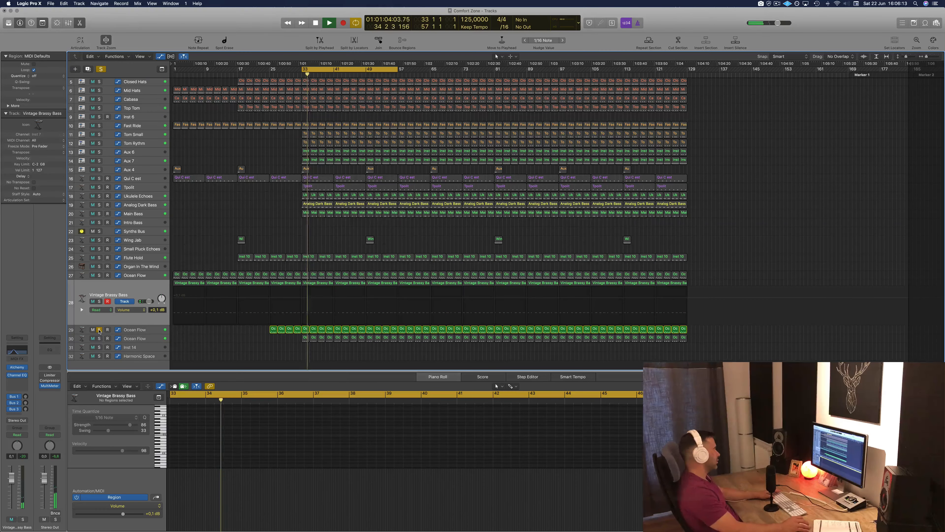
pyautogui.click(99, 330)
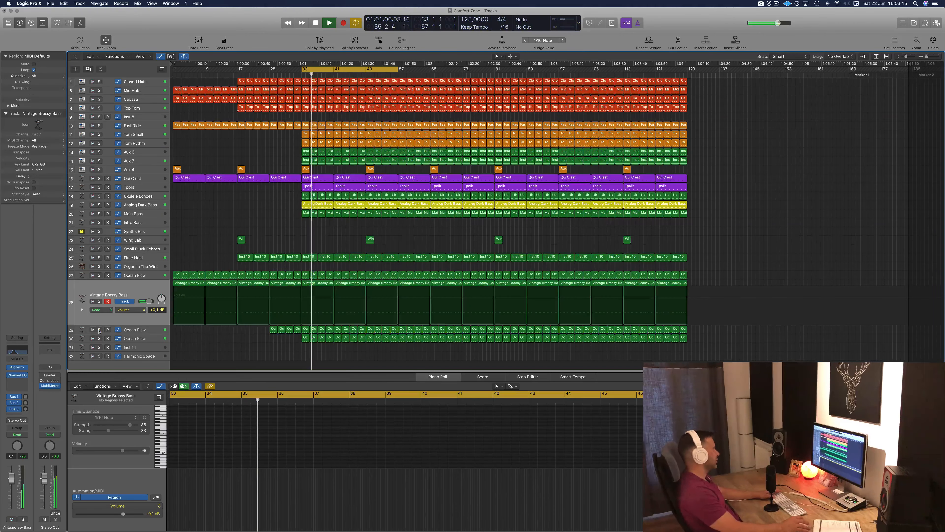
pyautogui.press('space')
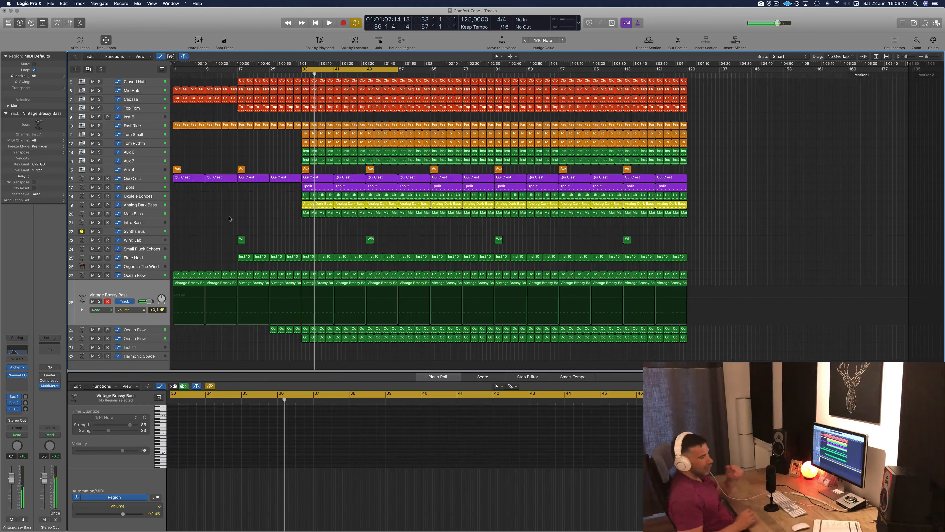